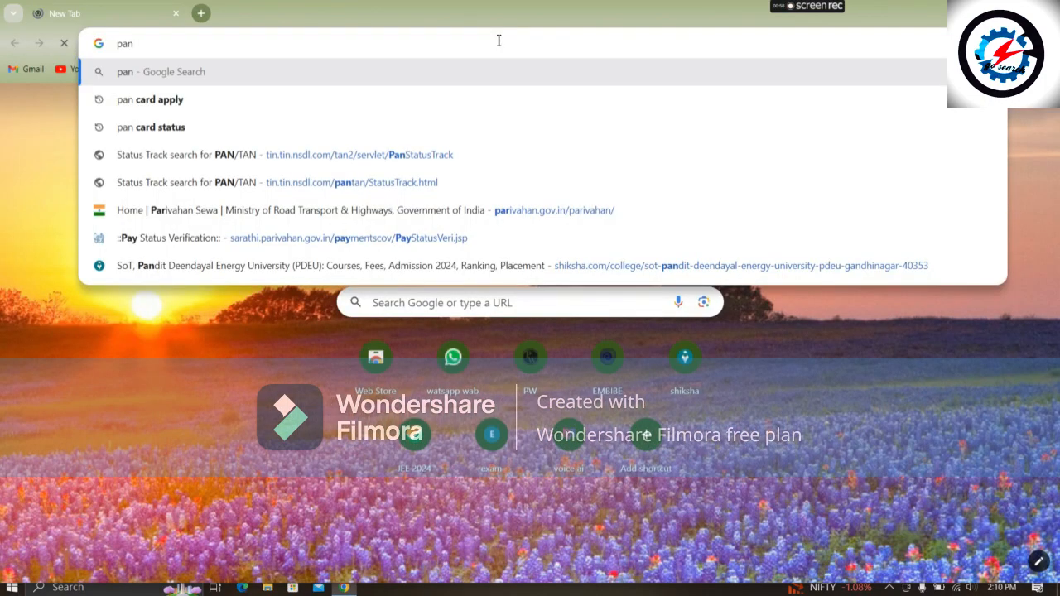
# - Search Google for "pan card apply" and open the NSDL Online PAN application page
pyautogui.press('Down')
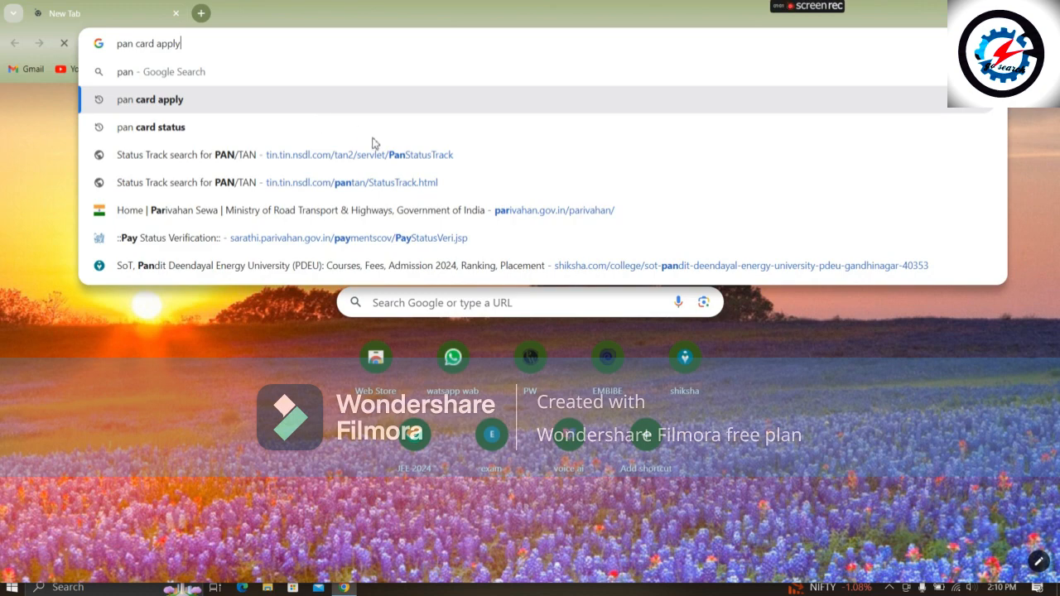
pyautogui.press('Return')
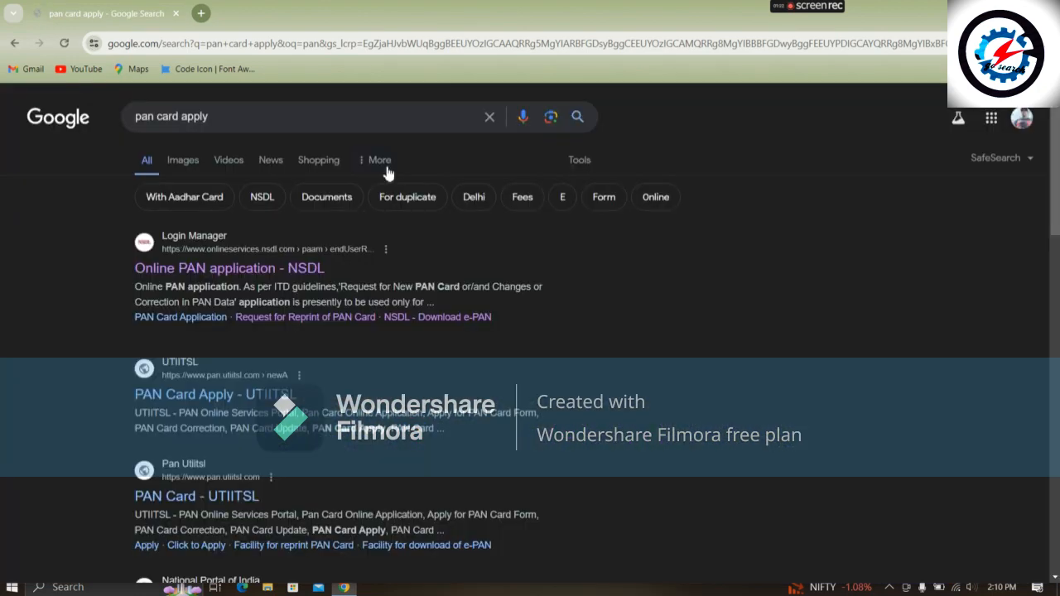
pyautogui.click(267, 270)
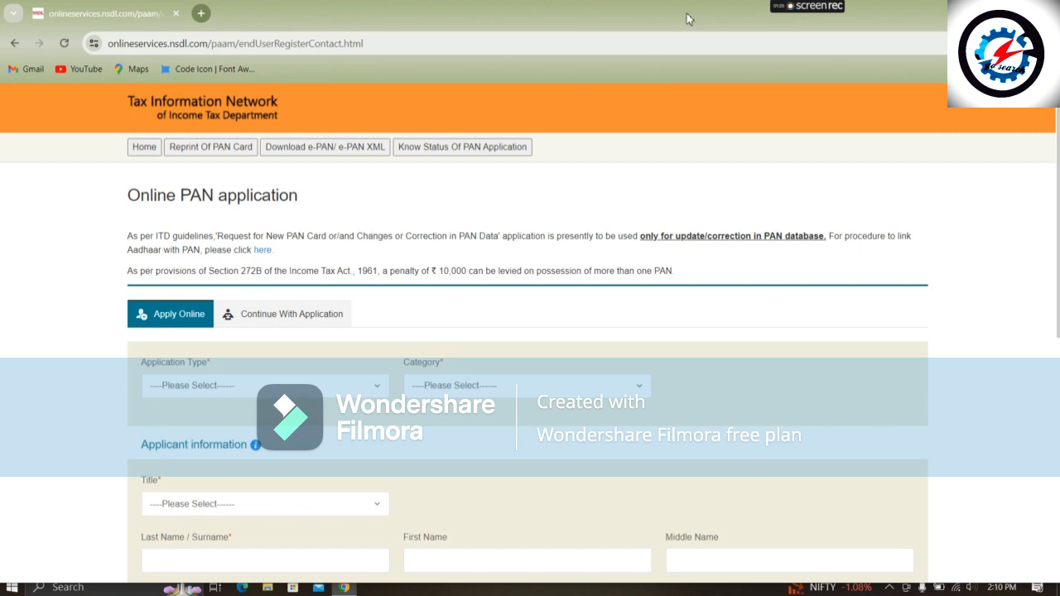
pyautogui.moveTo(822, 10)
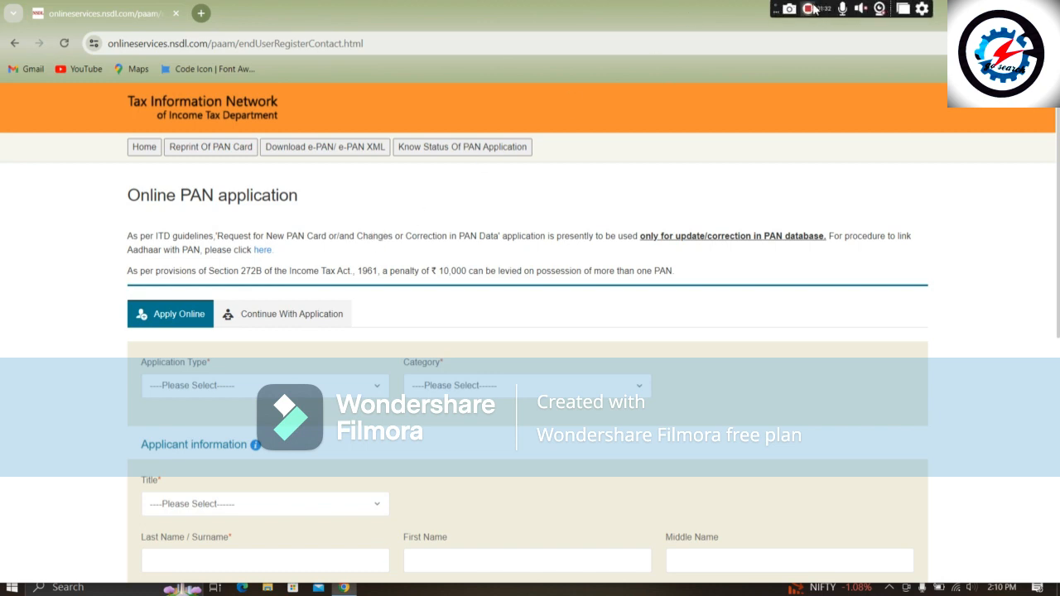
pyautogui.click(813, 8)
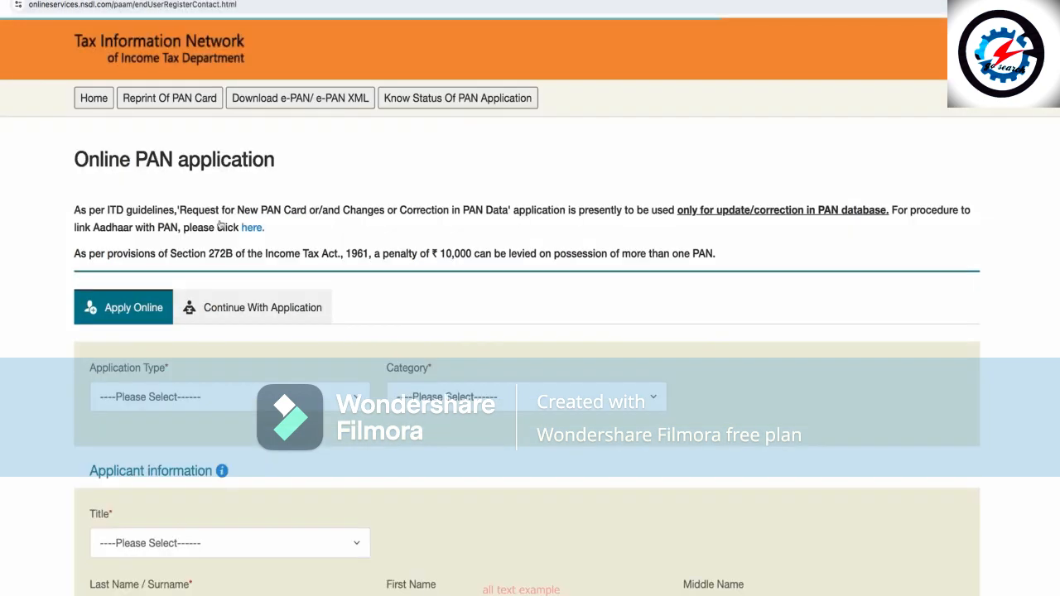
# - Set the application type to New PAN - Indian Citizen (Form 49A) and the category to INDIVIDUAL
pyautogui.scroll(-3, 357, 302)
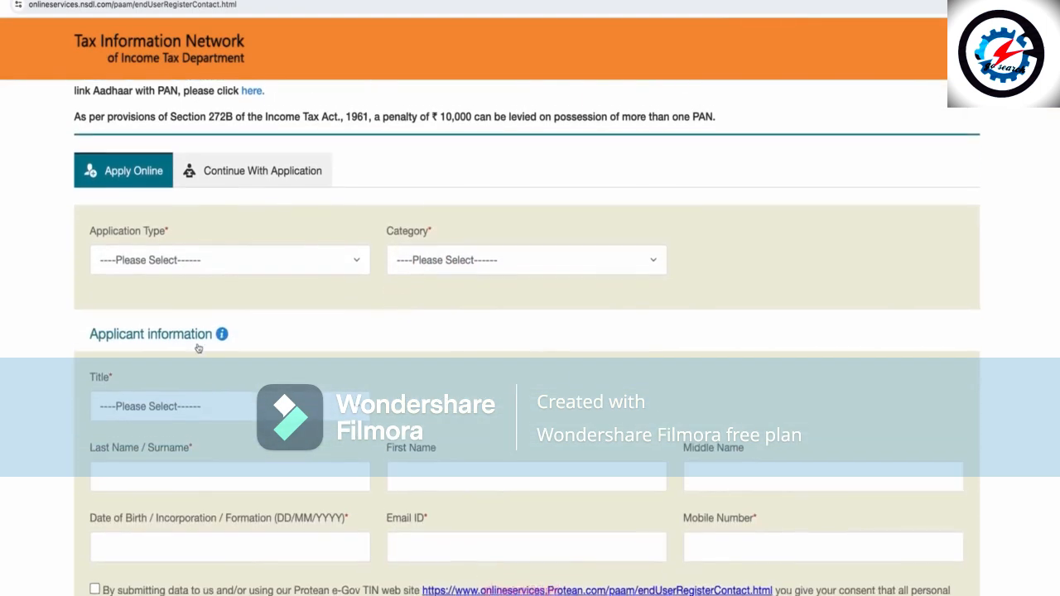
pyautogui.click(339, 260)
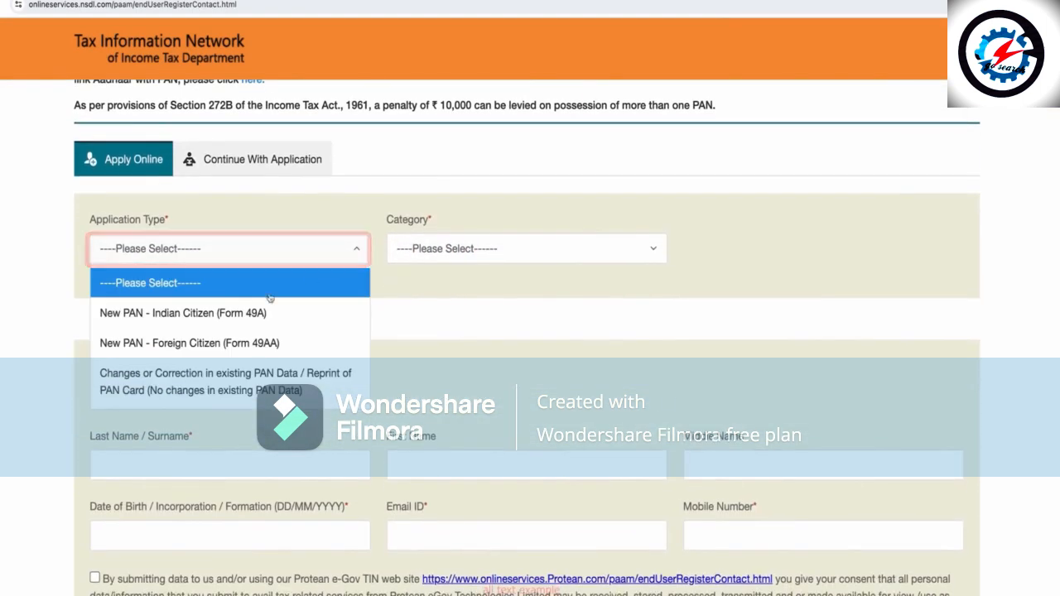
pyautogui.click(207, 319)
pyautogui.click(492, 253)
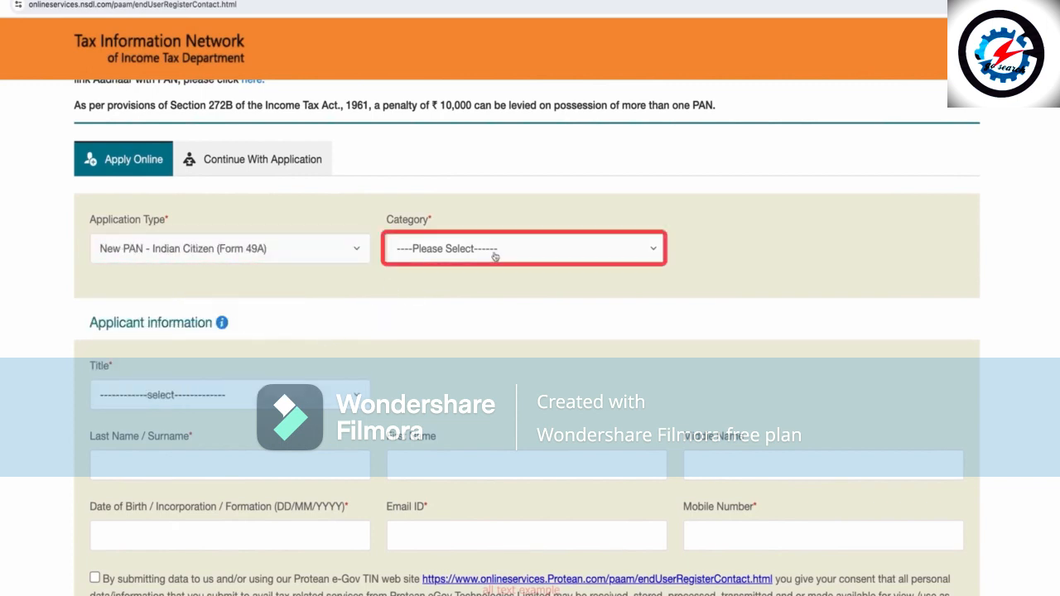
pyautogui.click(422, 313)
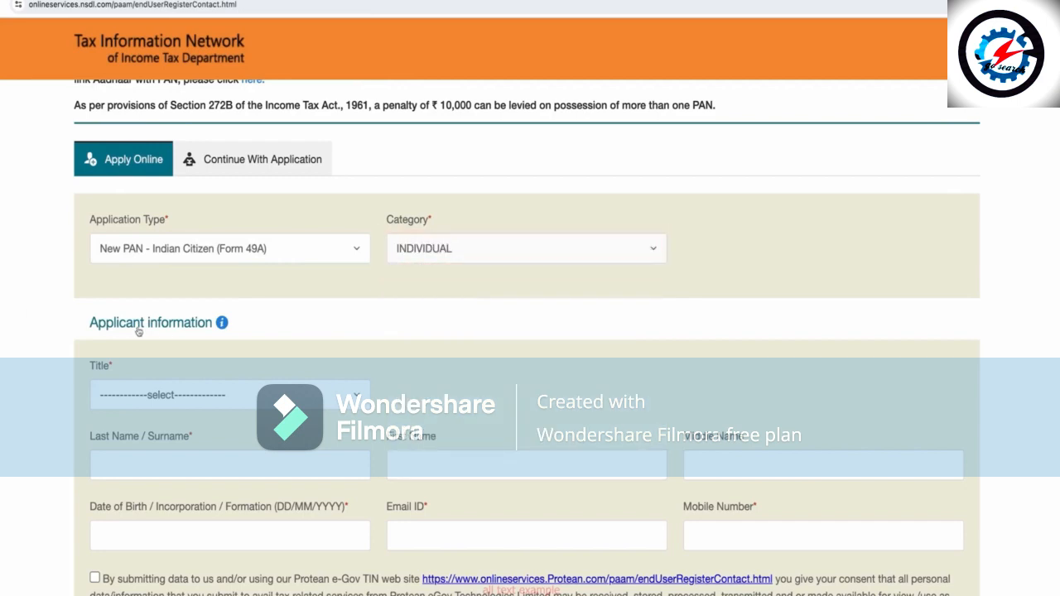
# - Set the applicant's title to Smt in the applicant information section
pyautogui.scroll(-1, 337, 361)
pyautogui.scroll(-1, 336, 356)
pyautogui.click(272, 265)
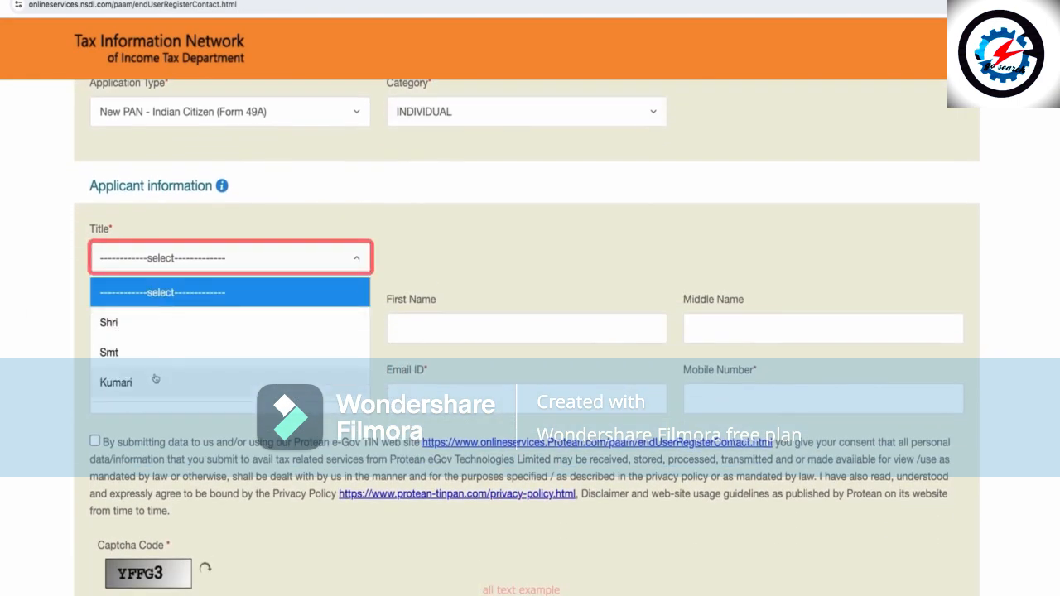
pyautogui.click(144, 354)
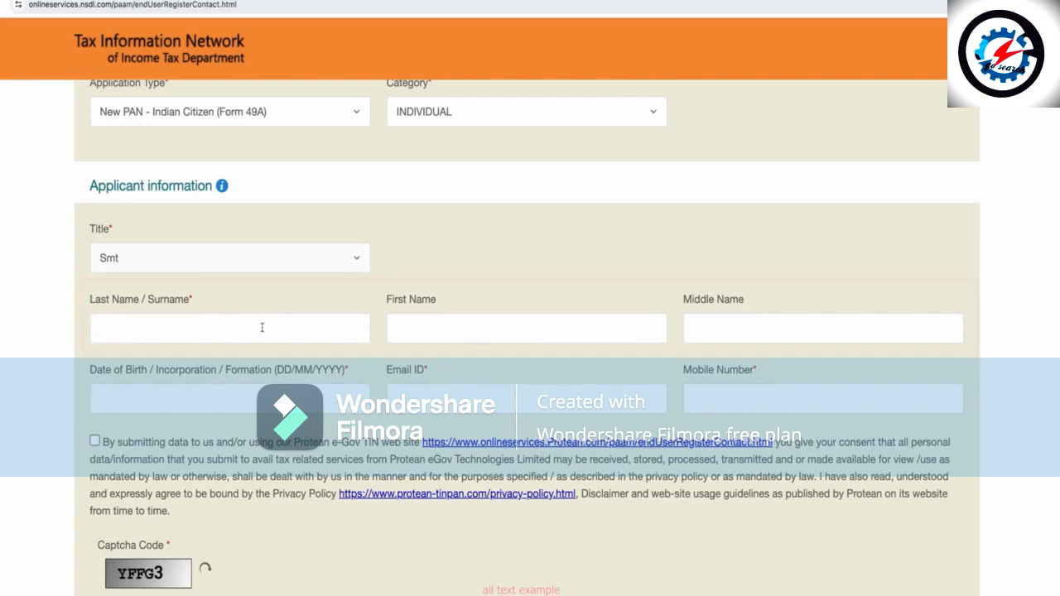
# - Enter the applicant's last name in the surname field, leaving the first and middle names blank
pyautogui.click(262, 327)
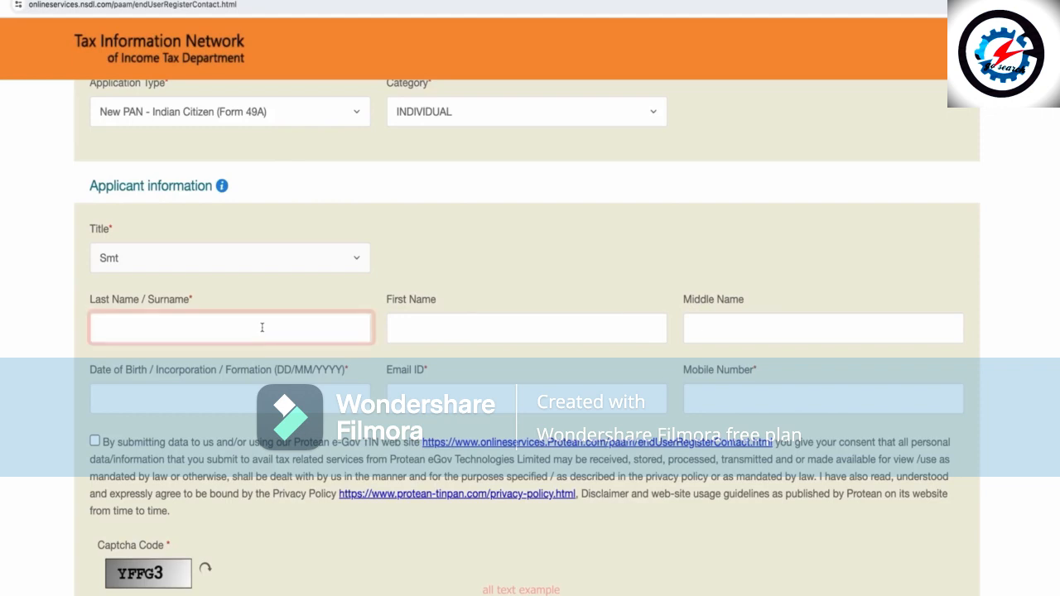
pyautogui.click(436, 328)
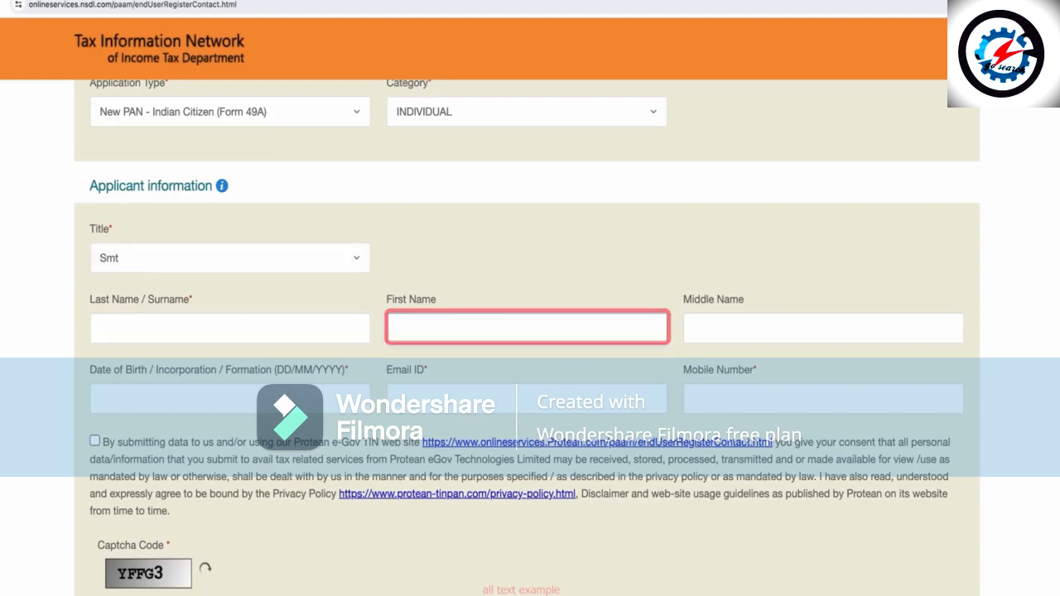
pyautogui.click(764, 321)
pyautogui.click(342, 332)
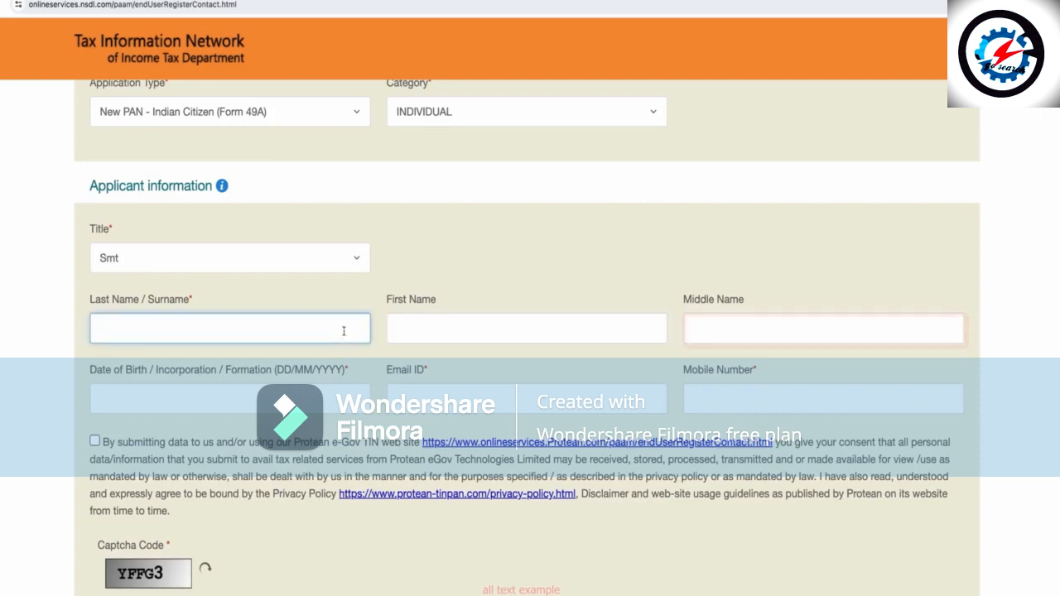
pyautogui.write('R')
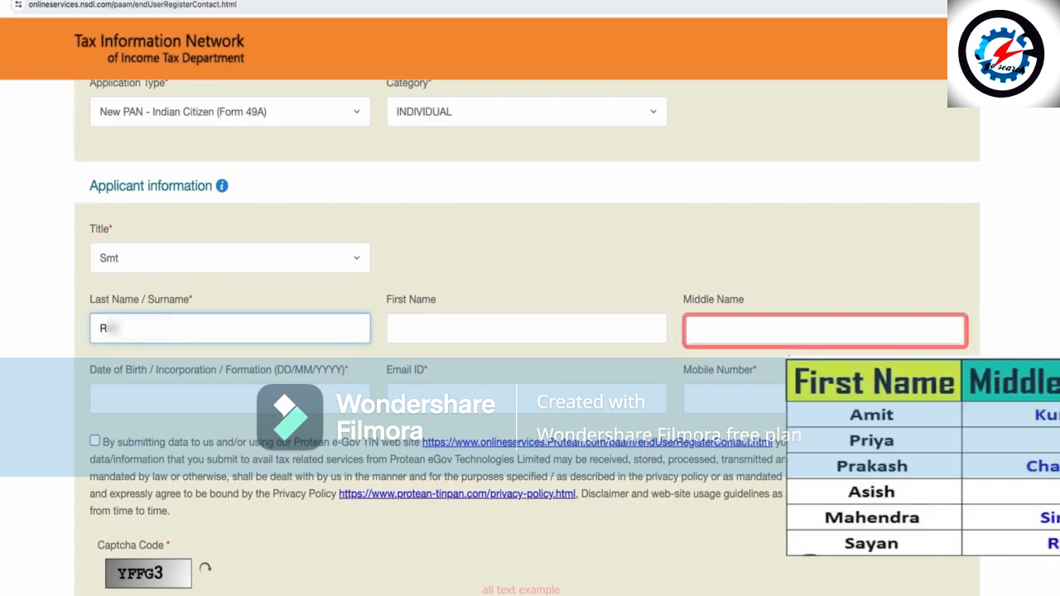
pyautogui.write('na')
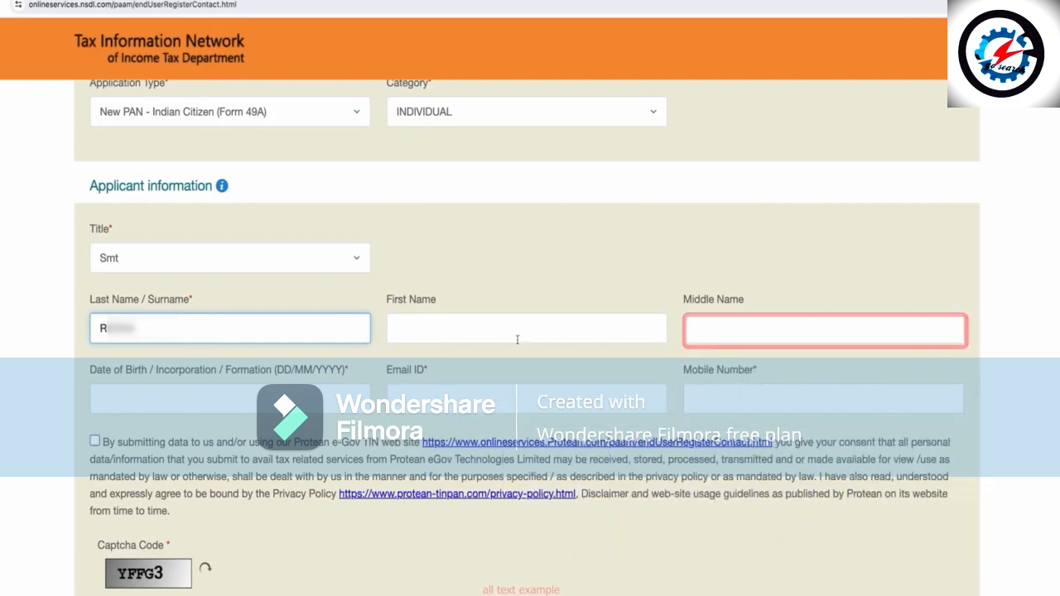
# - Choose the applicant's date of birth from the calendar by year, month and day
pyautogui.click(253, 400)
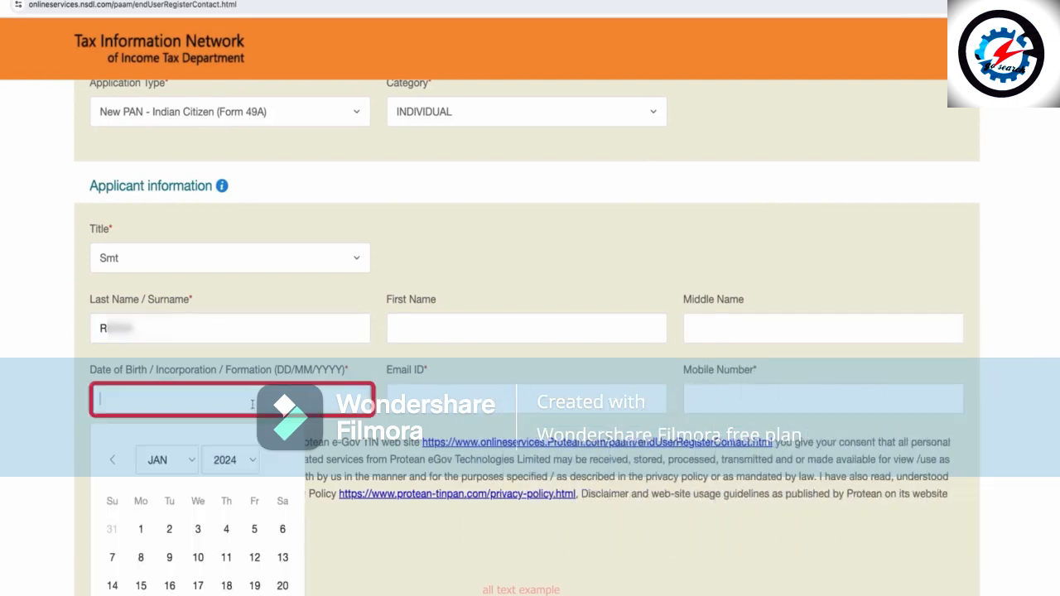
pyautogui.click(241, 464)
pyautogui.click(222, 2)
pyautogui.click(170, 460)
pyautogui.click(174, 532)
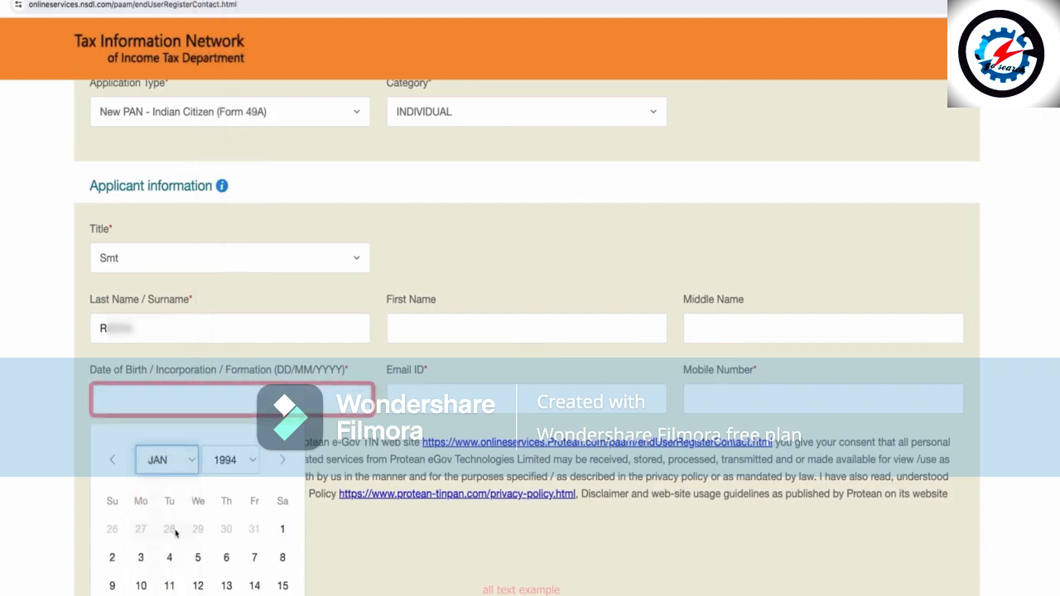
pyautogui.click(198, 595)
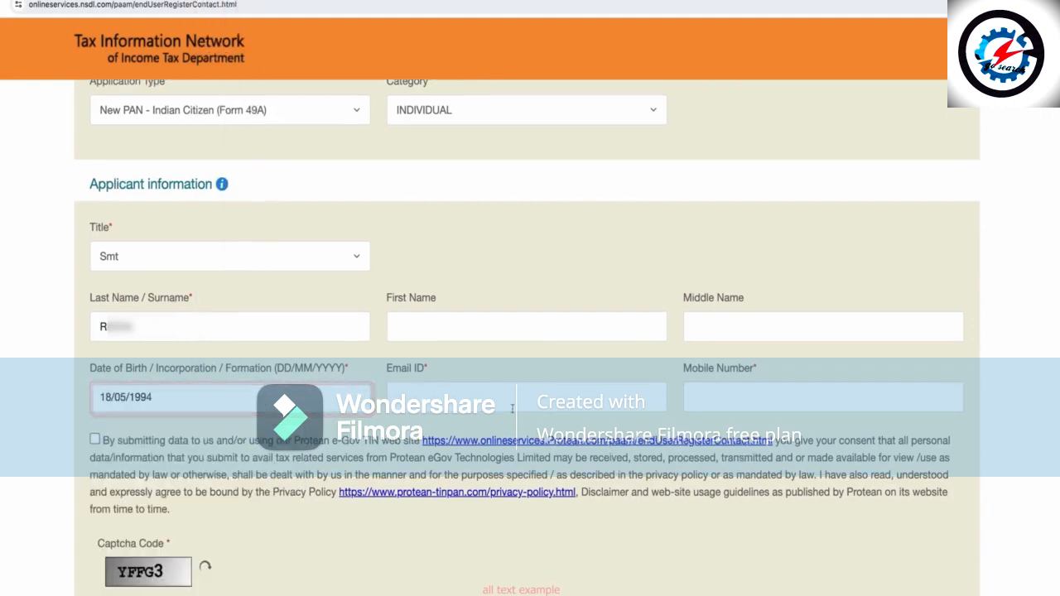
# - Fill in the applicant's email ID and mobile number
pyautogui.click(510, 407)
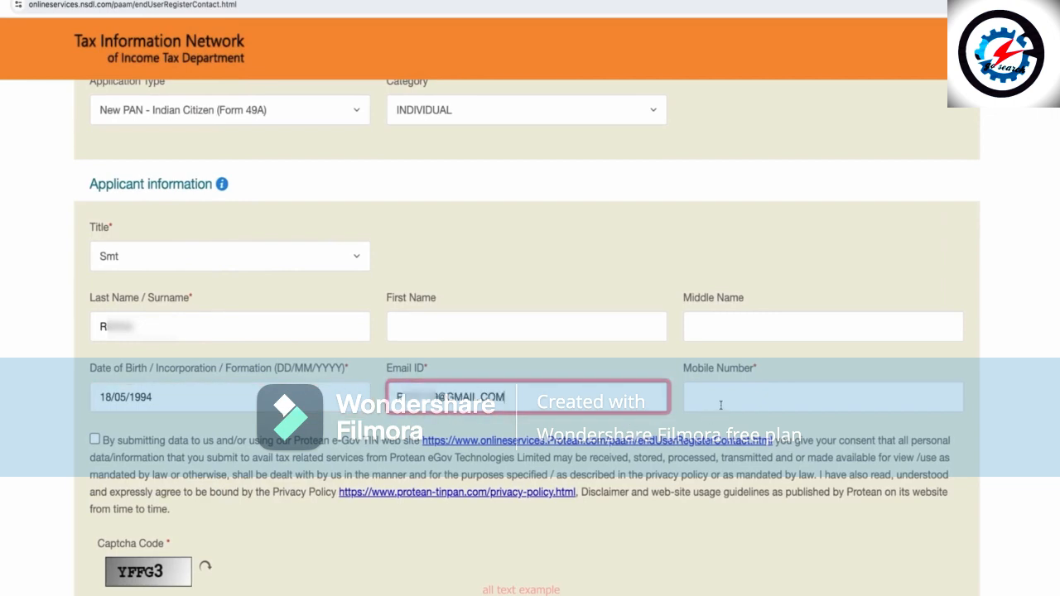
pyautogui.click(720, 405)
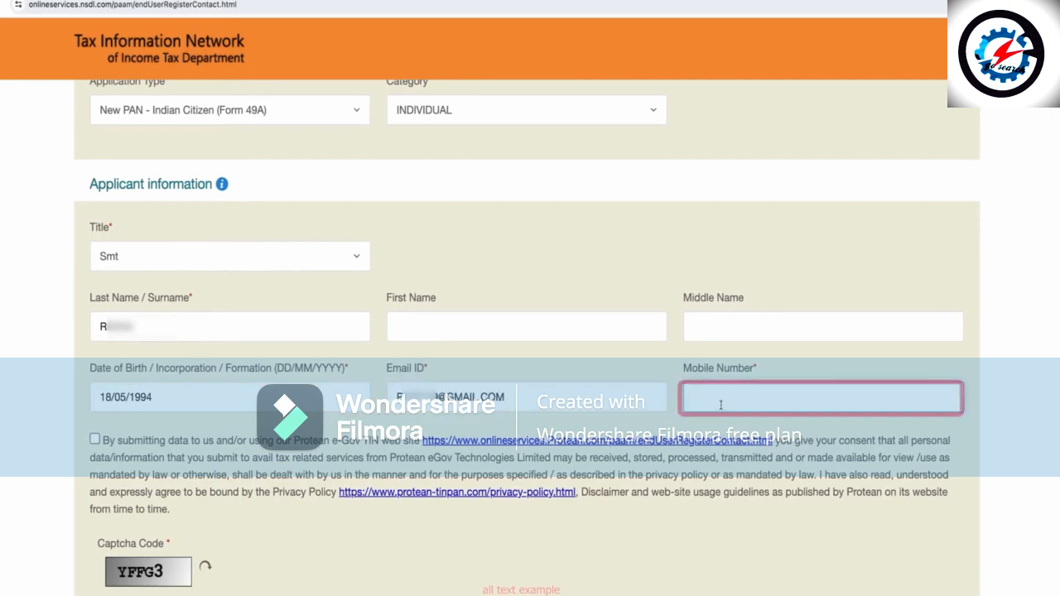
pyautogui.write('7')
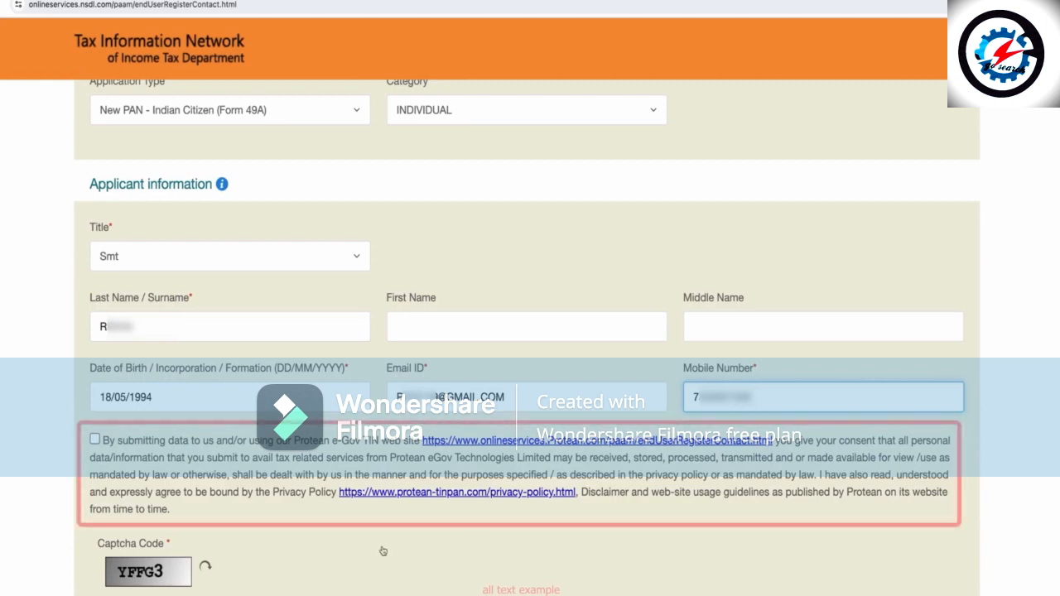
# - Accept the data consent declaration and submit the registration form with the captcha code entered
pyautogui.click(95, 439)
pyautogui.scroll(-3, 163, 442)
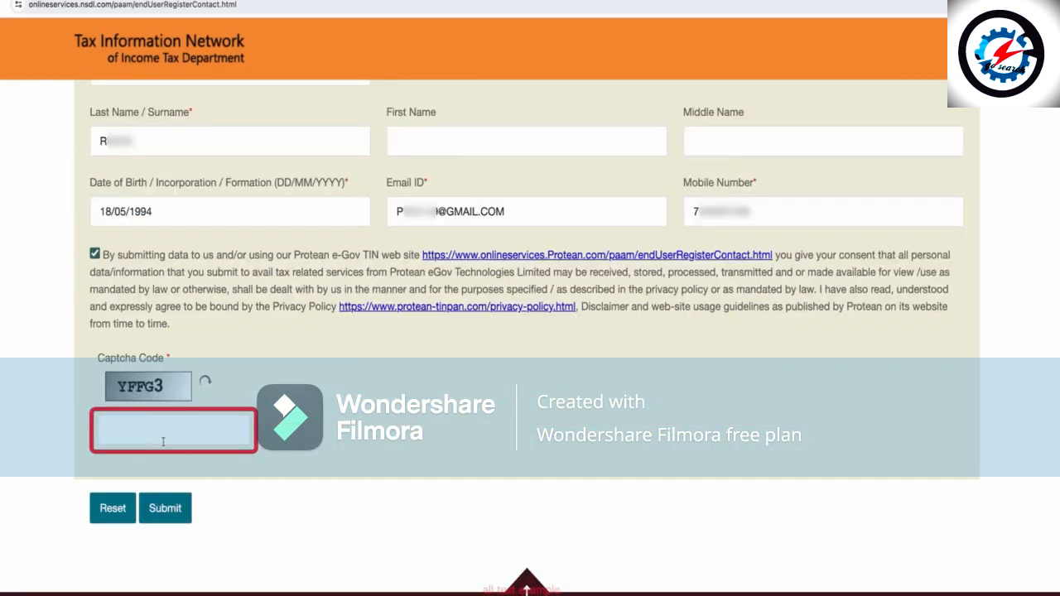
pyautogui.click(163, 442)
pyautogui.write('Y')
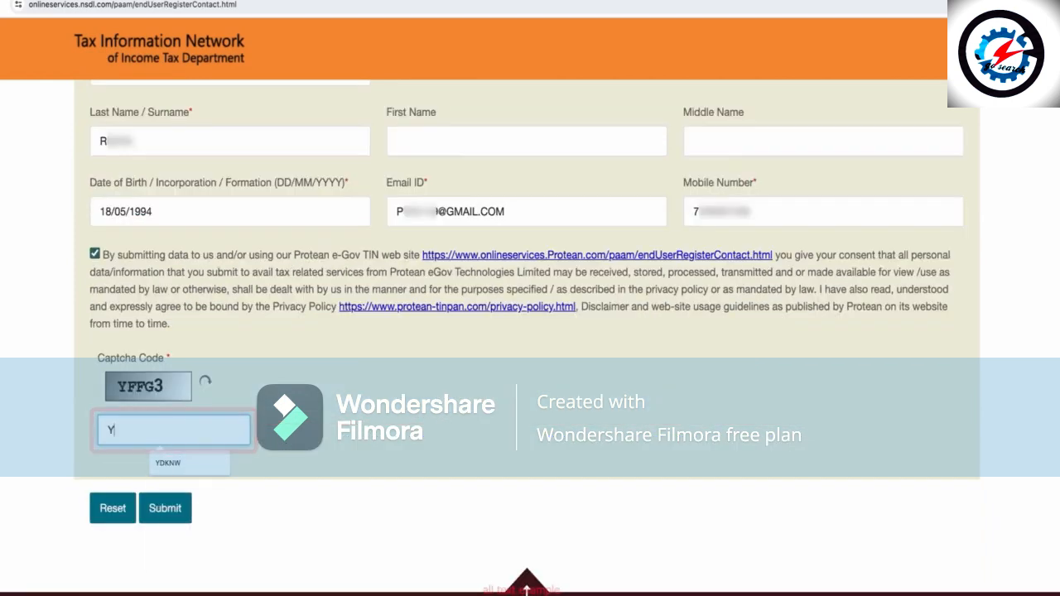
pyautogui.write('FFG3')
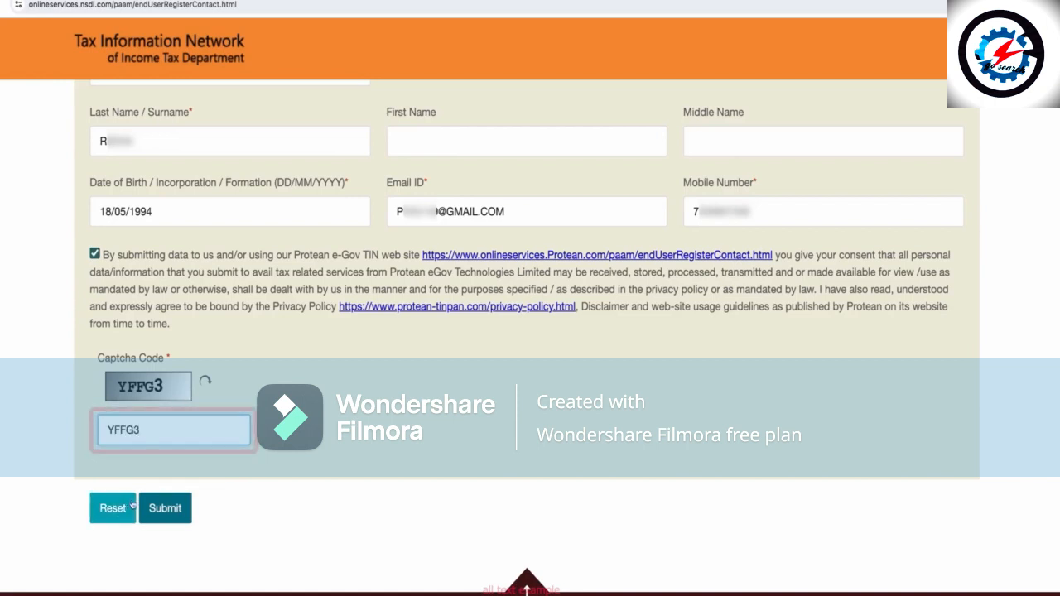
pyautogui.click(172, 511)
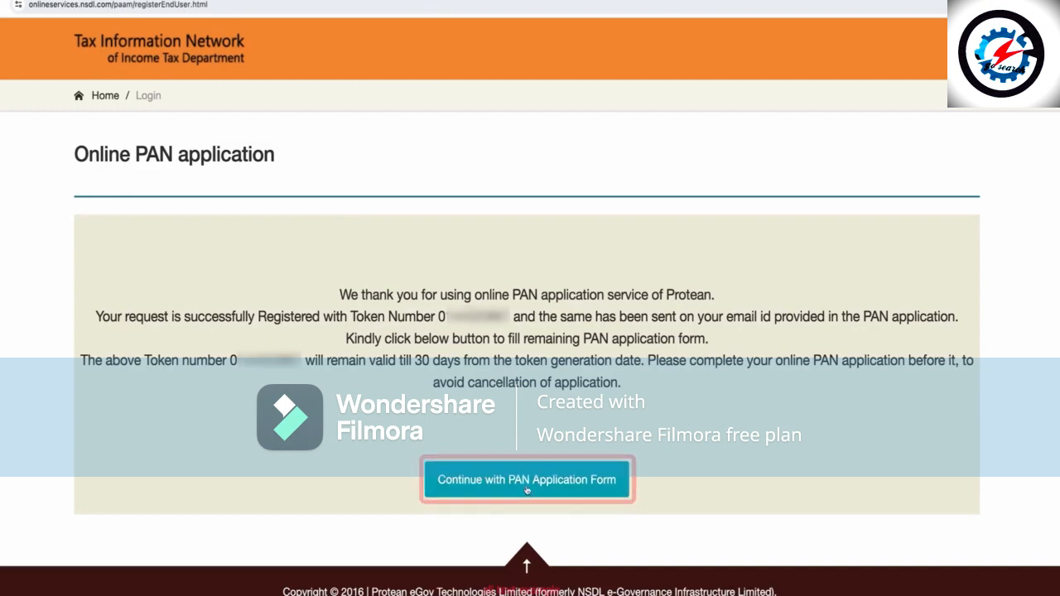
# - Continue with the PAN application form and choose to submit scanned images through e-Sign
pyautogui.click(544, 487)
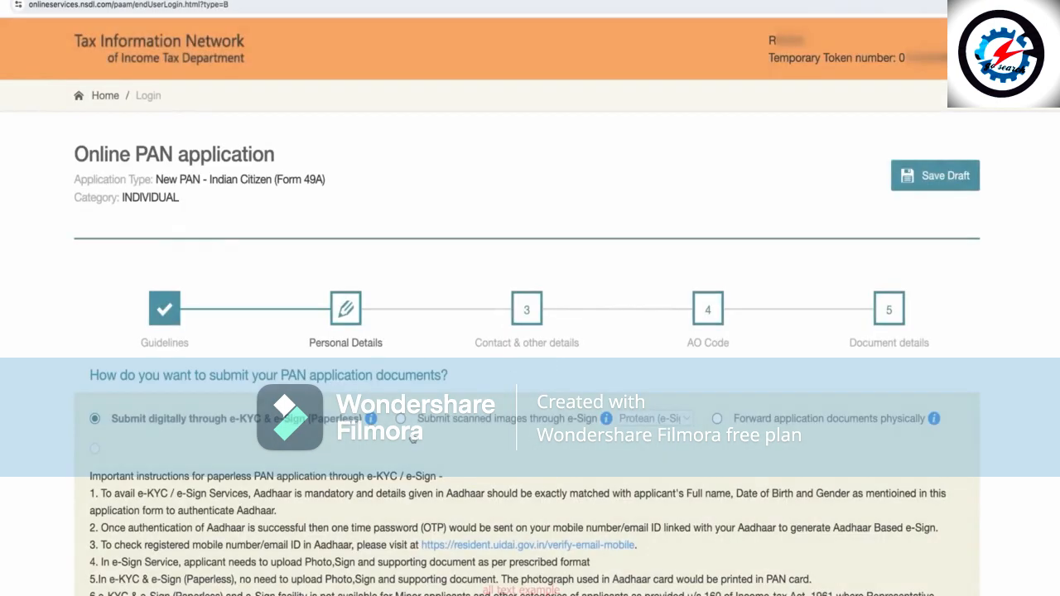
pyautogui.scroll(-3, 326, 349)
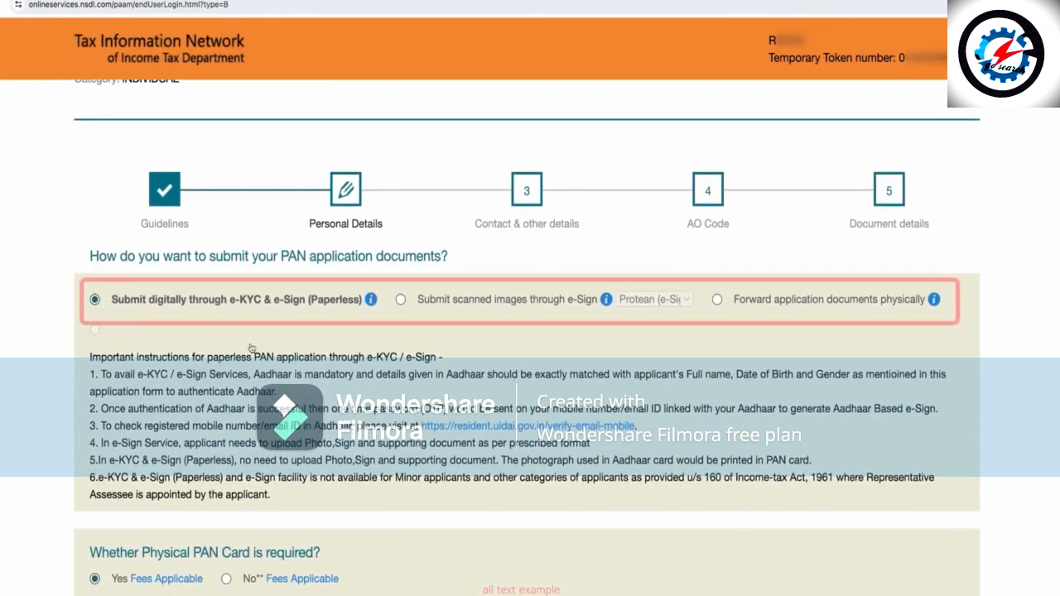
pyautogui.scroll(-1, 397, 319)
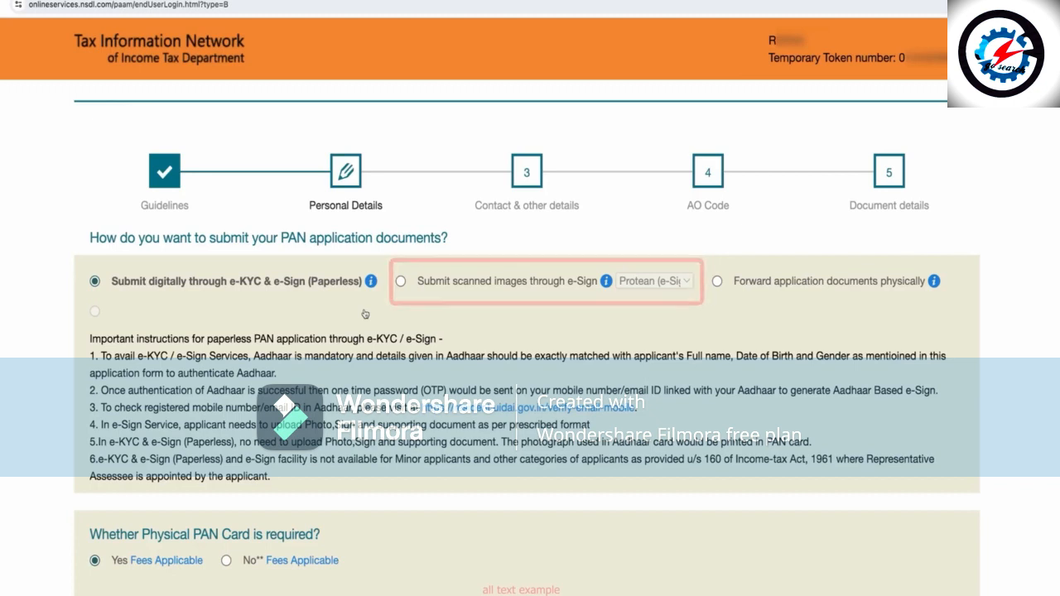
pyautogui.click(400, 280)
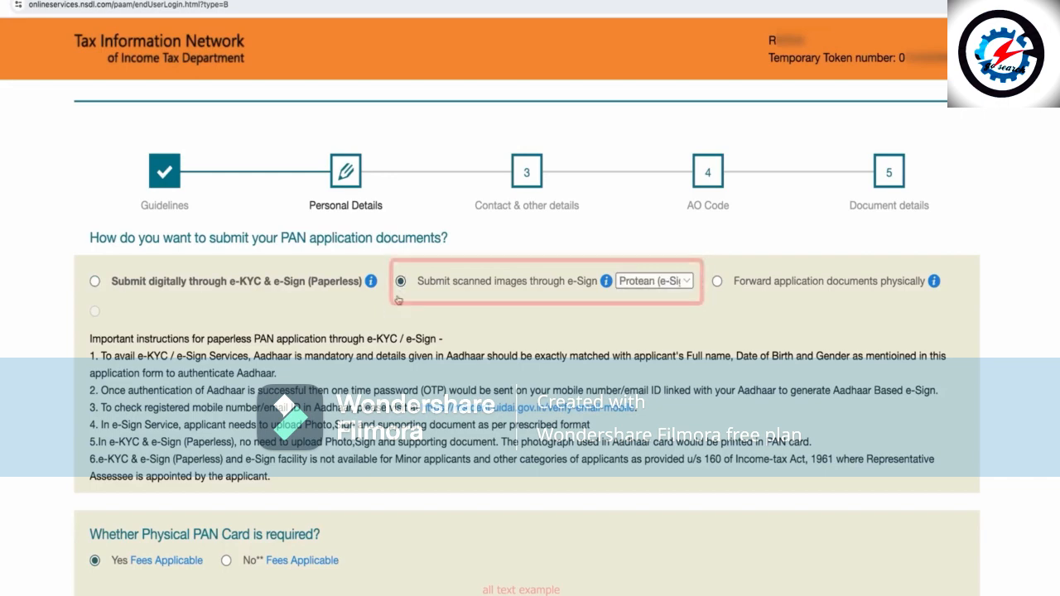
# - Enter the last four digits of the applicant's Aadhaar number and the name as per Aadhaar
pyautogui.scroll(-3, 560, 313)
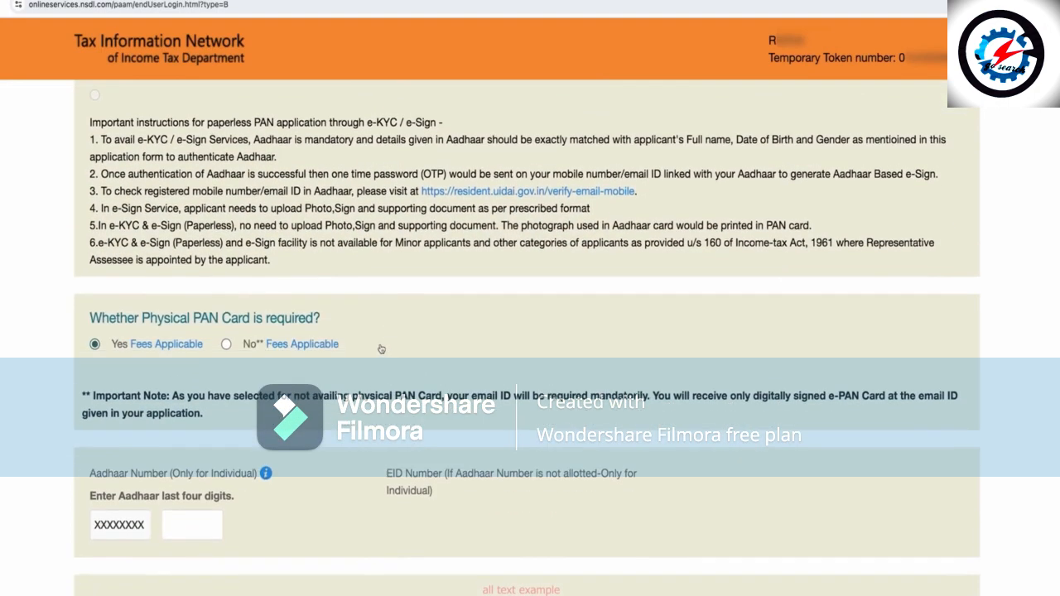
pyautogui.moveTo(149, 320)
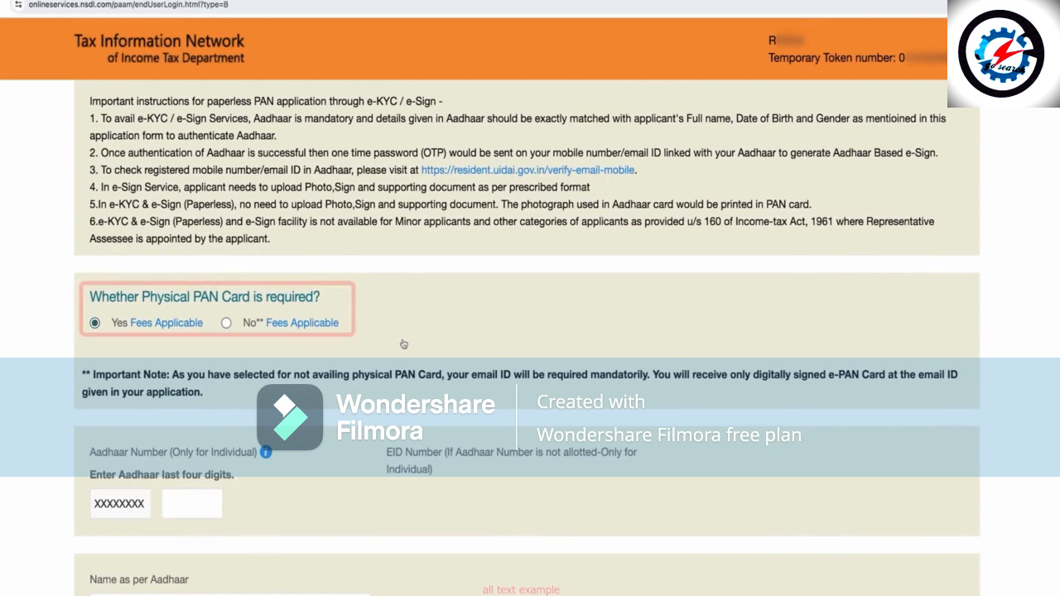
pyautogui.scroll(-3, 404, 343)
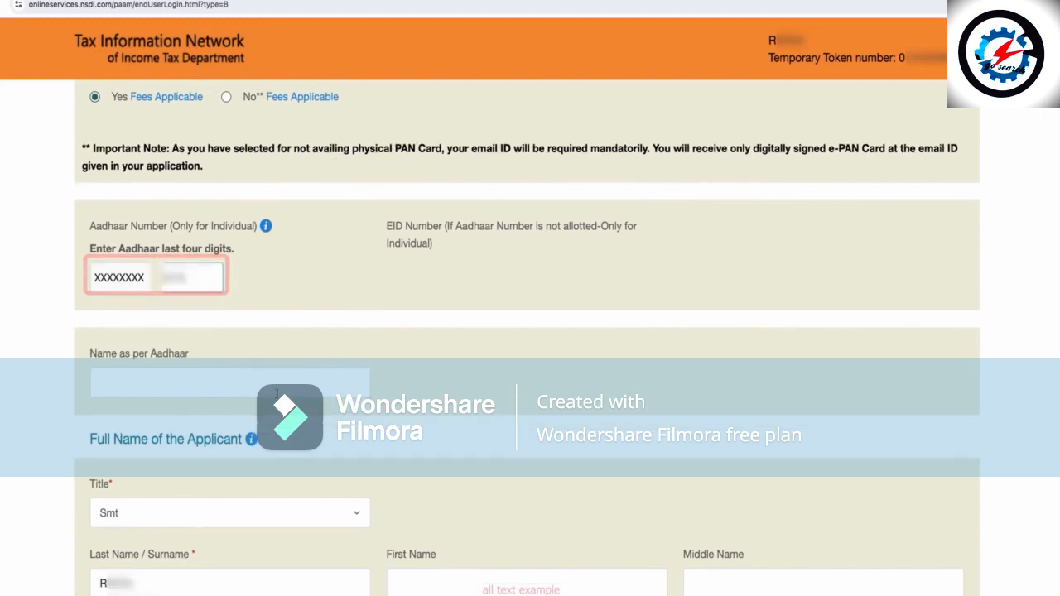
pyautogui.click(298, 386)
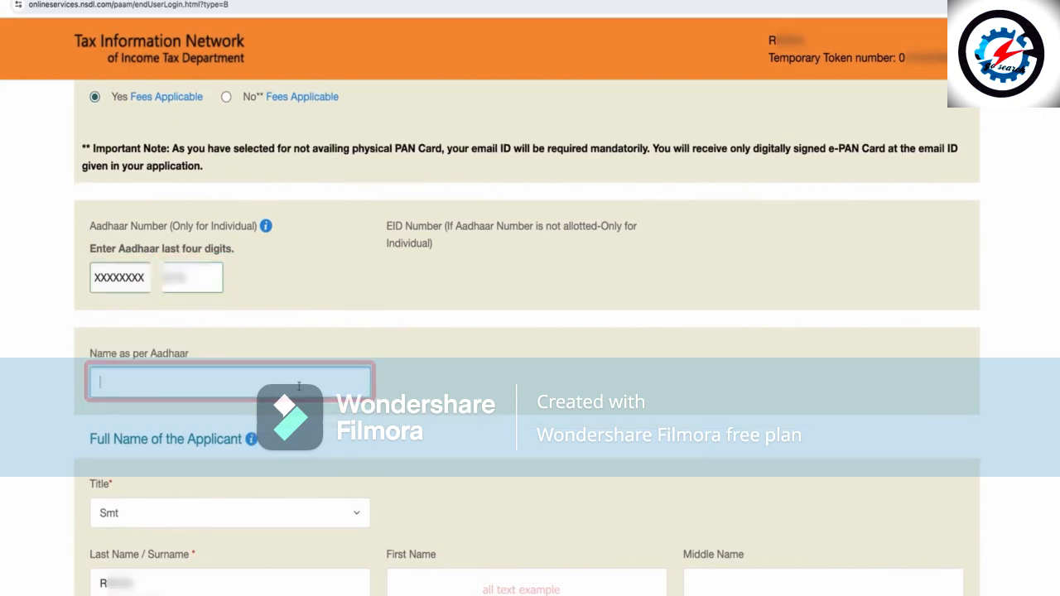
pyautogui.write('R')
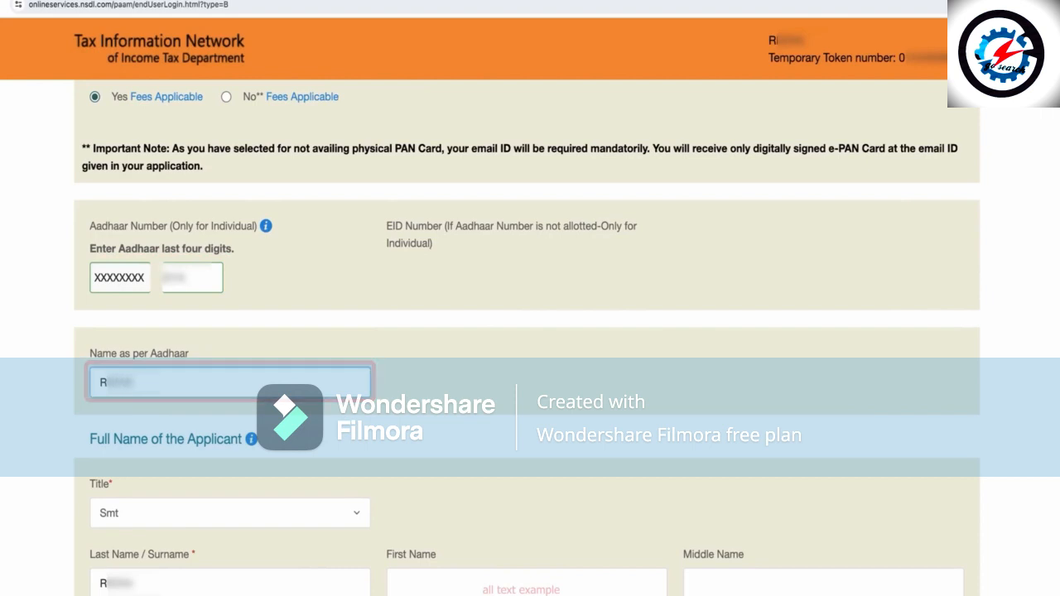
# - Enter the father's surname and first name in the parents' details, leaving the optional mother's name blank
pyautogui.scroll(-3, 334, 479)
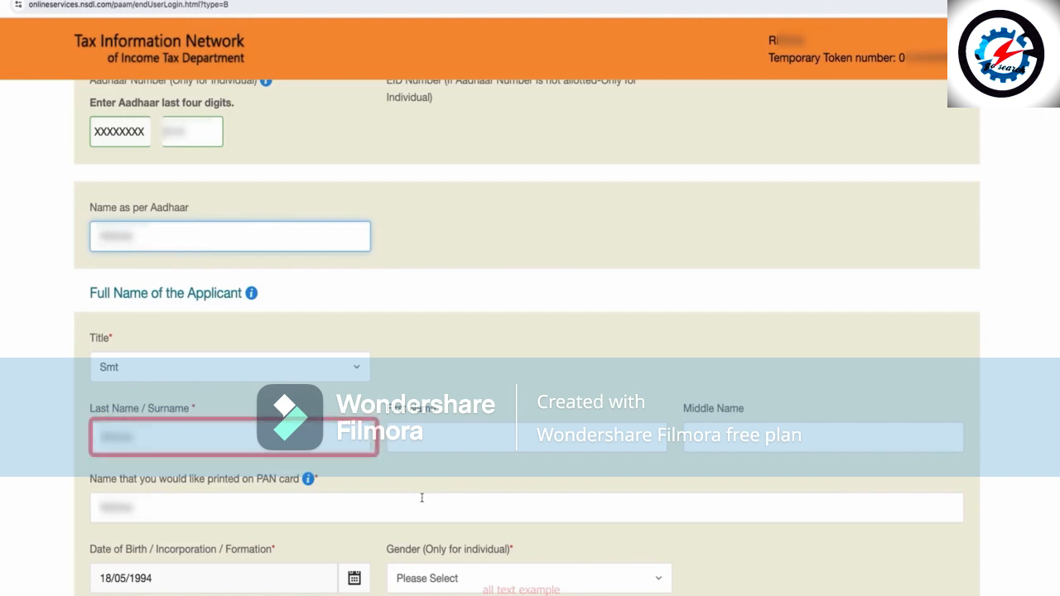
pyautogui.scroll(-6, 293, 309)
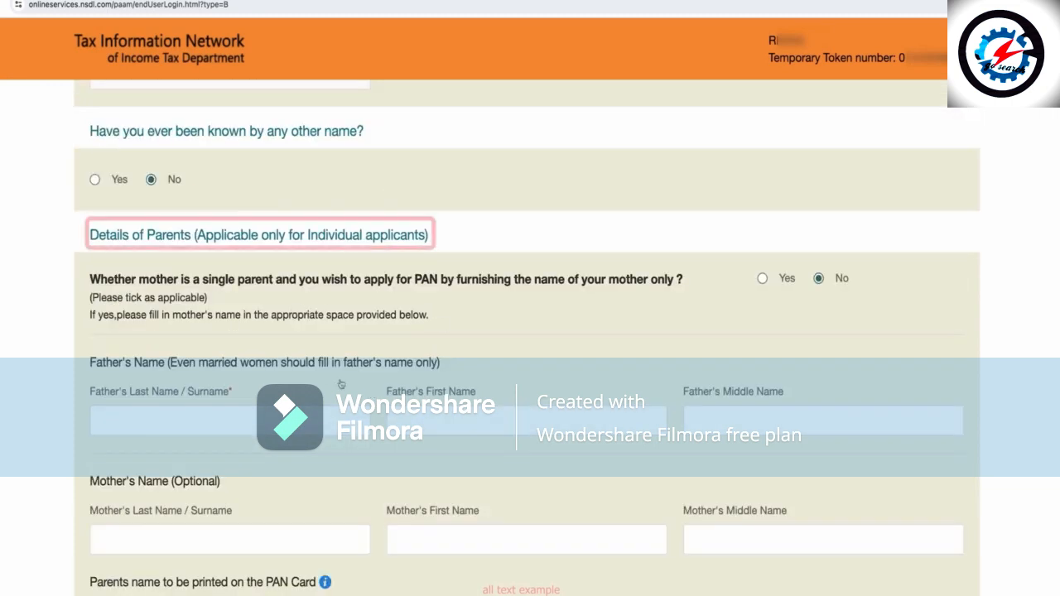
pyautogui.scroll(-1, 340, 383)
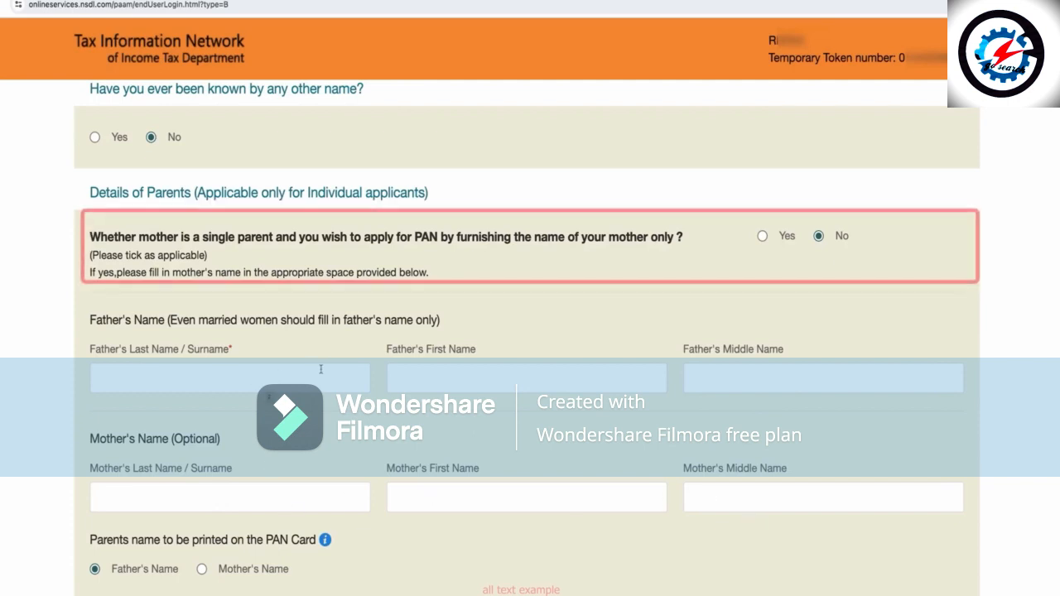
pyautogui.click(500, 376)
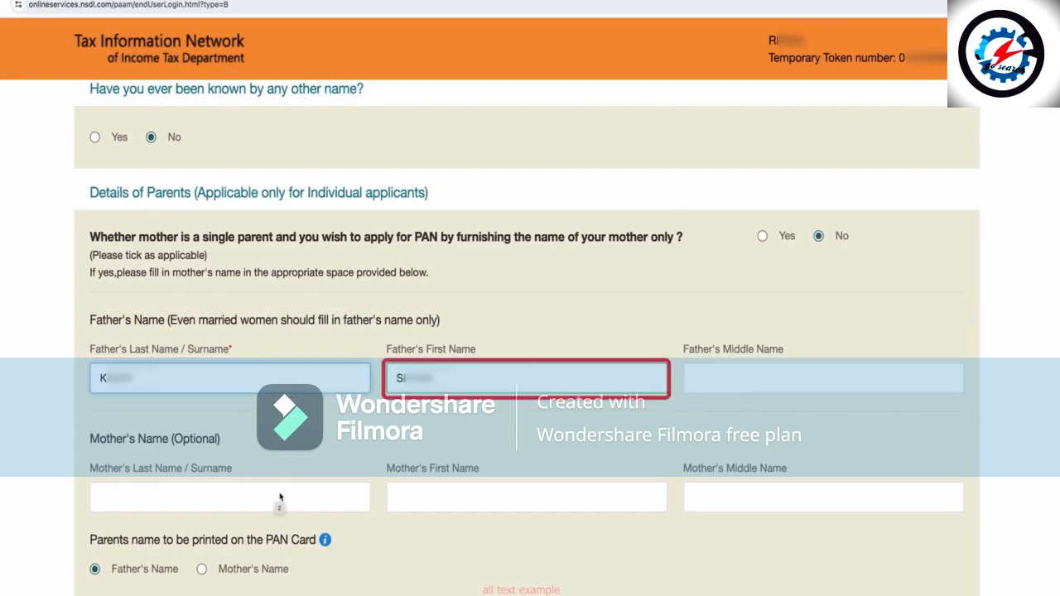
pyautogui.click(306, 498)
pyautogui.click(437, 500)
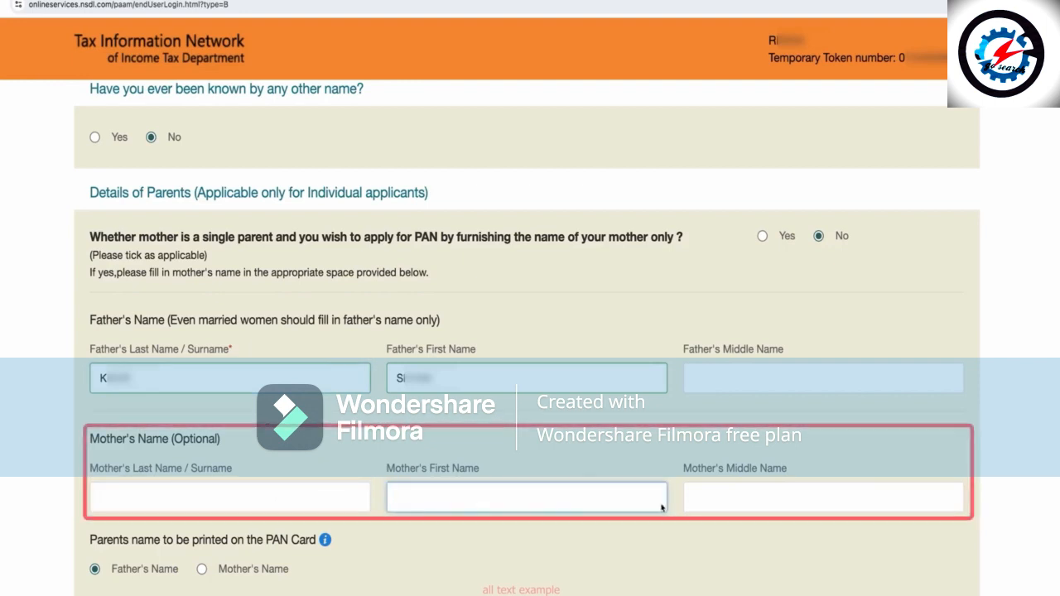
pyautogui.click(746, 492)
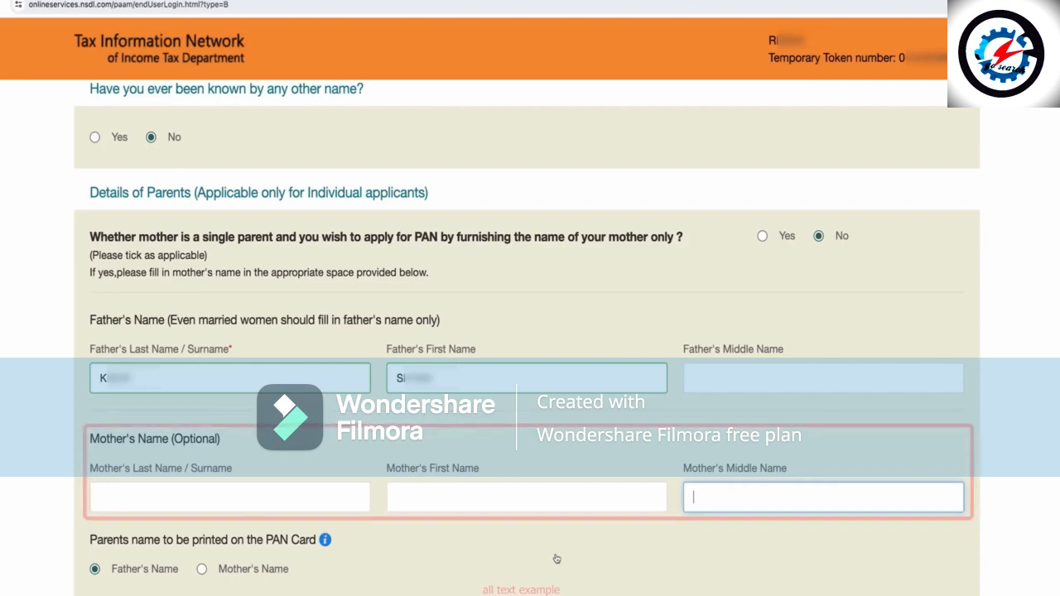
# - Keep the father's name as the parent name printed on the PAN card and continue to the contact details
pyautogui.scroll(-3, 556, 558)
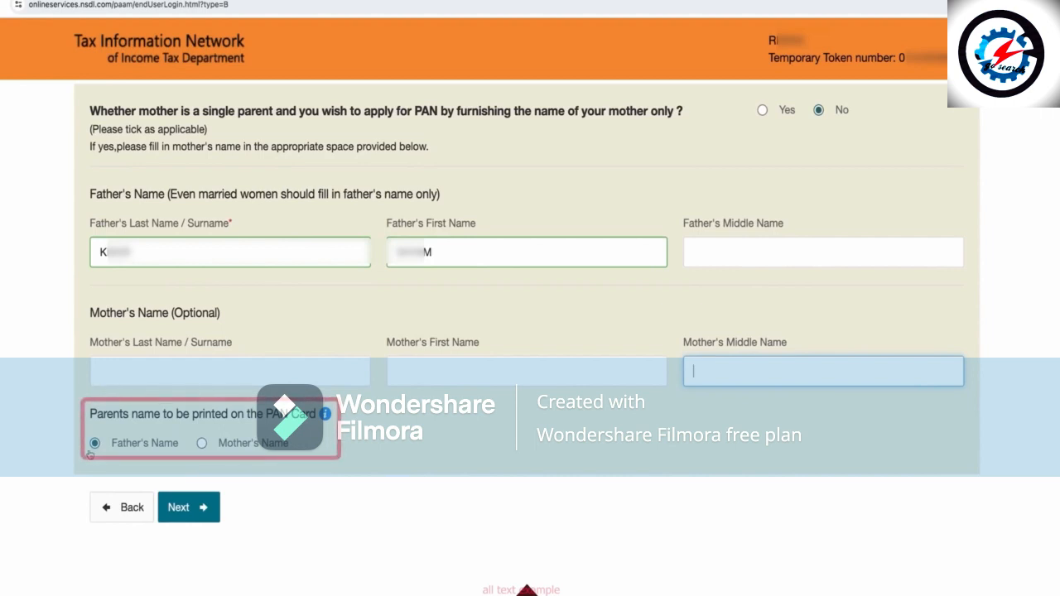
pyautogui.click(189, 506)
pyautogui.scroll(-1, 633, 378)
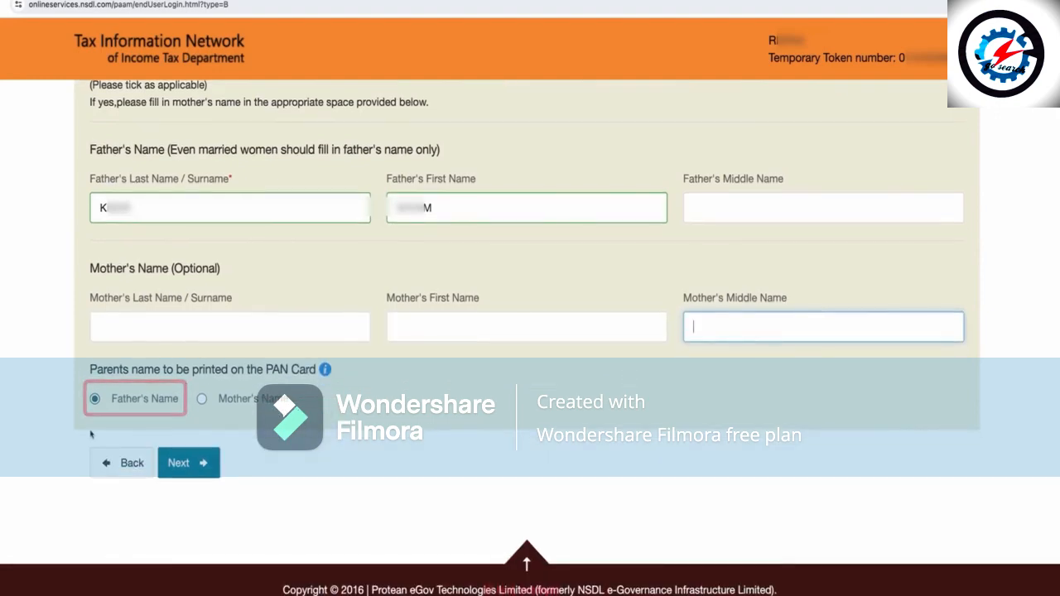
pyautogui.click(199, 469)
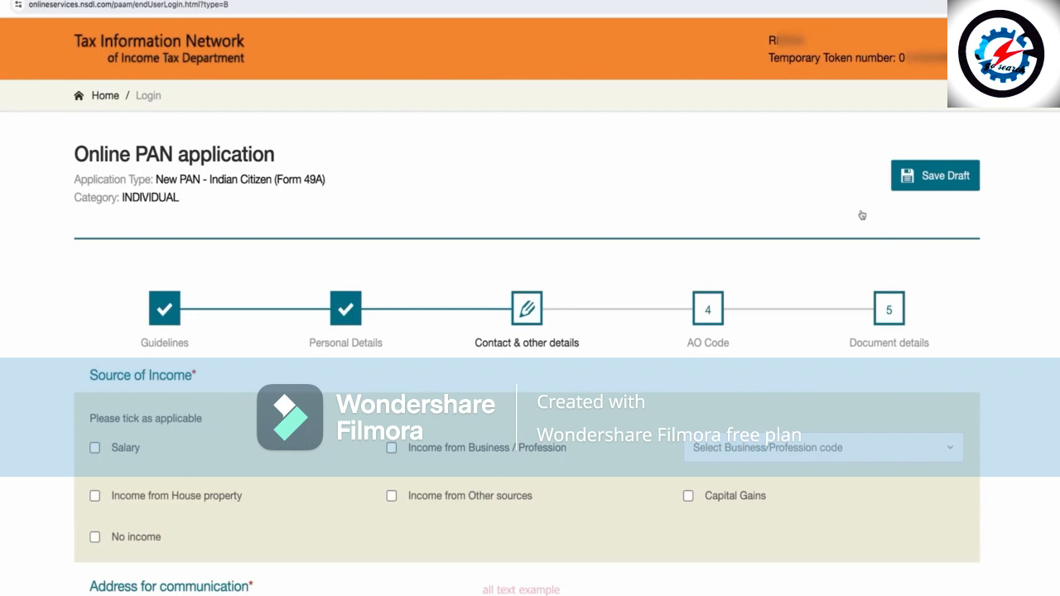
# - Set the source of income to No income and the address for communication to Residence
pyautogui.scroll(-5, 340, 299)
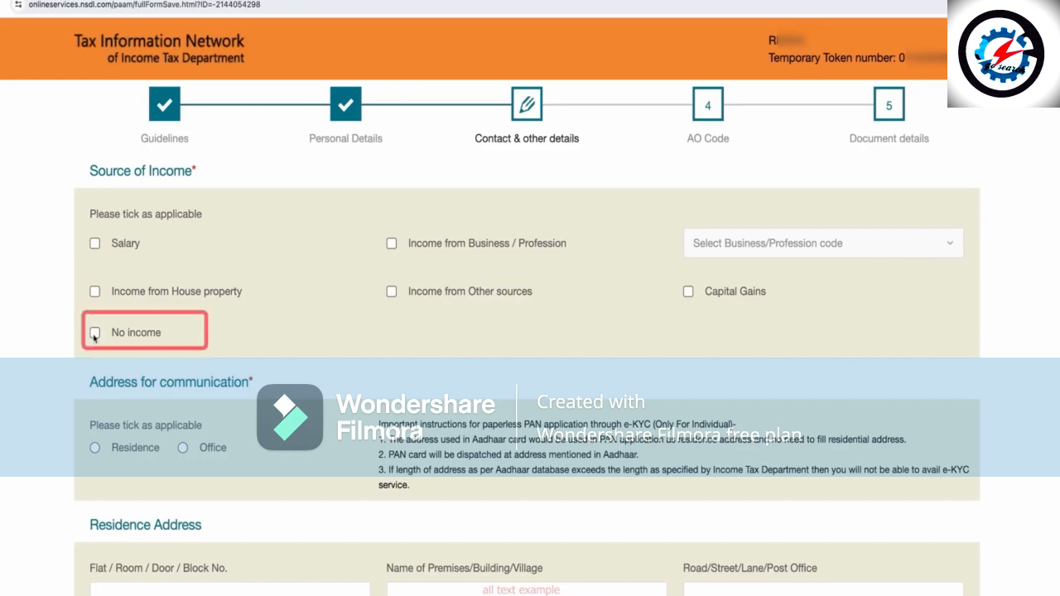
pyautogui.scroll(-3, 314, 388)
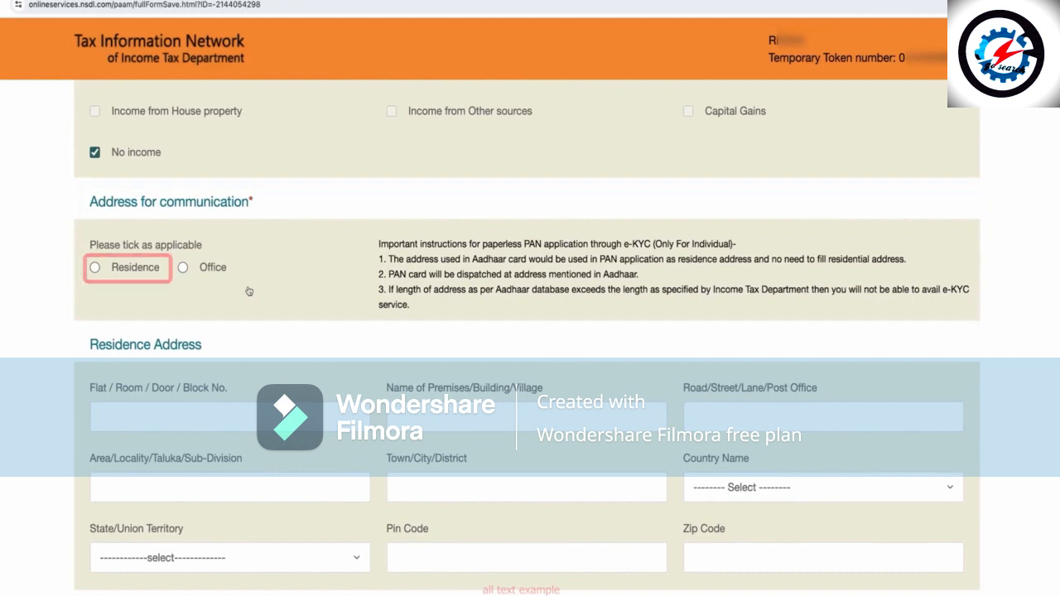
pyautogui.click(94, 267)
# - Fill in the residence address's flat or door number, premises or village name, and road or post office
pyautogui.click(207, 409)
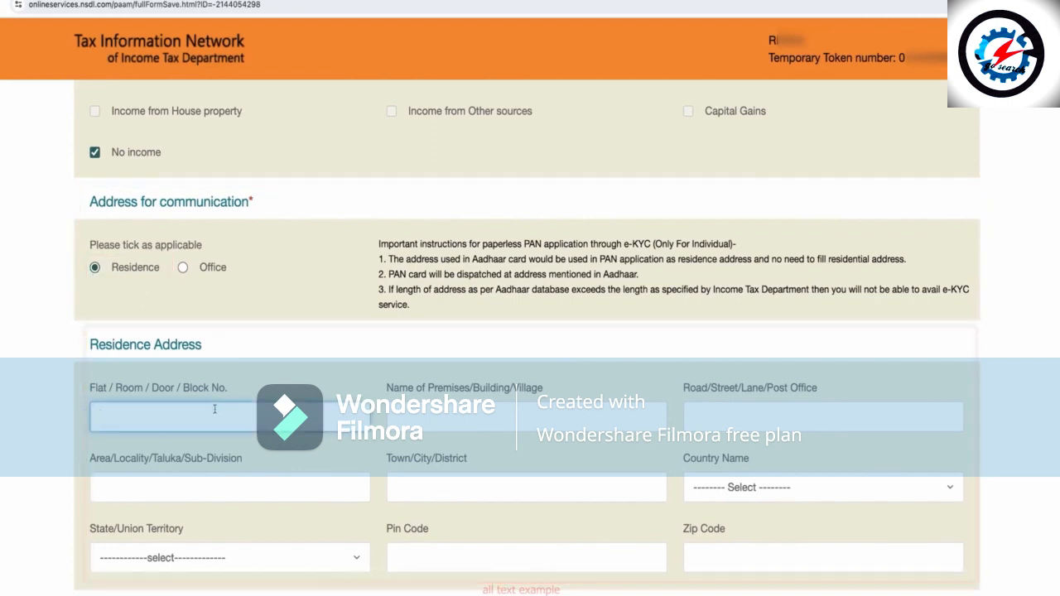
pyautogui.click(526, 417)
pyautogui.write('VI')
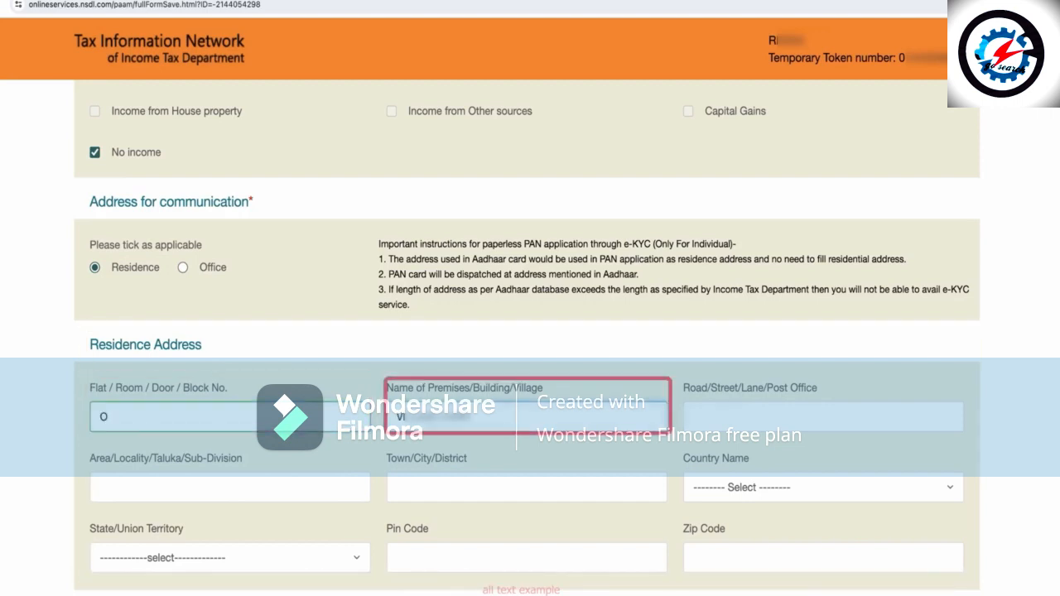
pyautogui.click(823, 416)
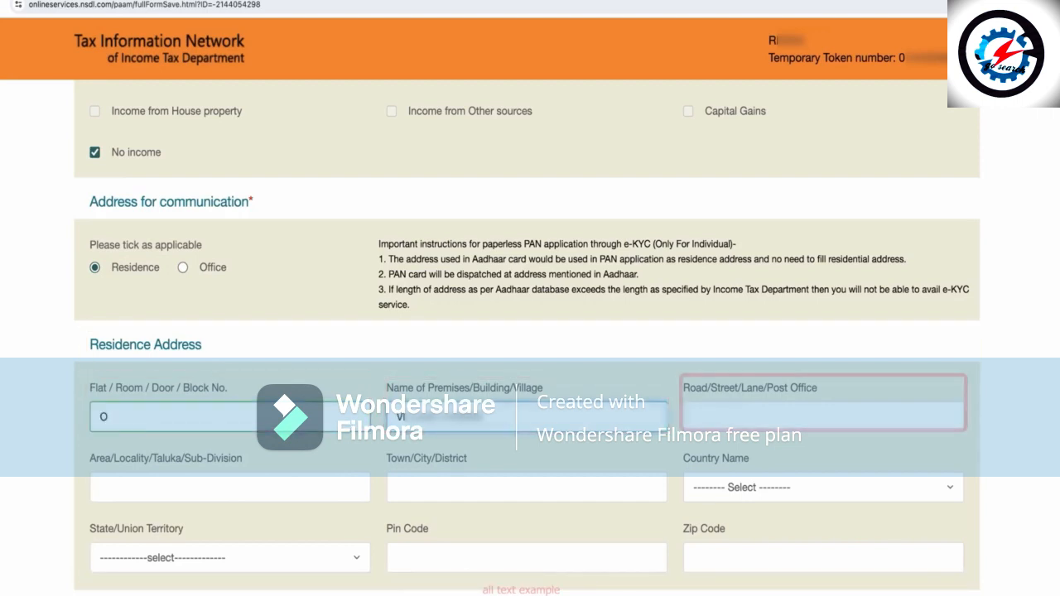
pyautogui.write('????')
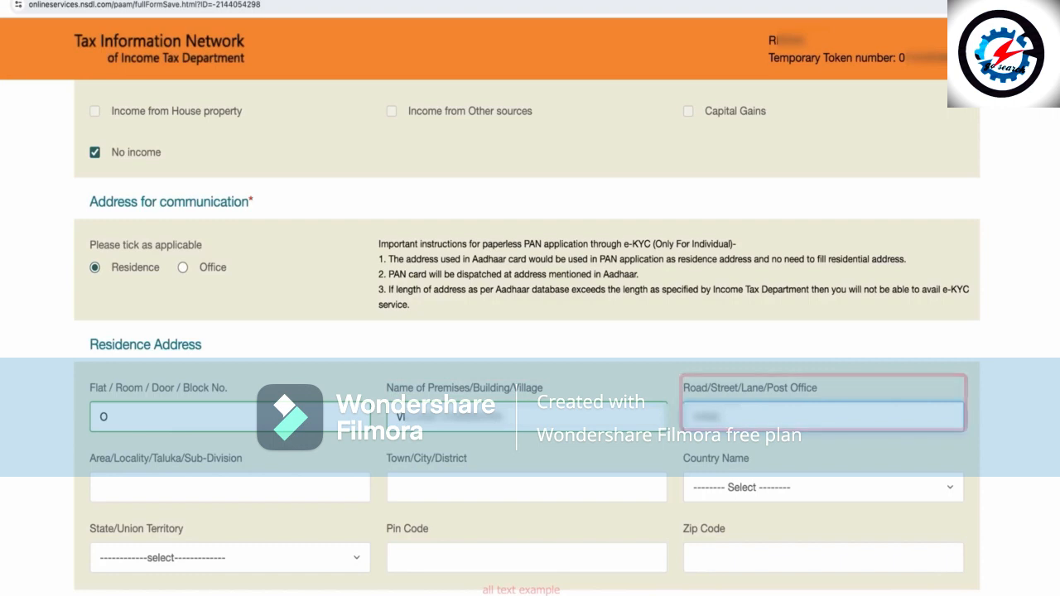
pyautogui.write('???R')
# - Enter the area or sub-division and the town or district of the residence address
pyautogui.click(257, 485)
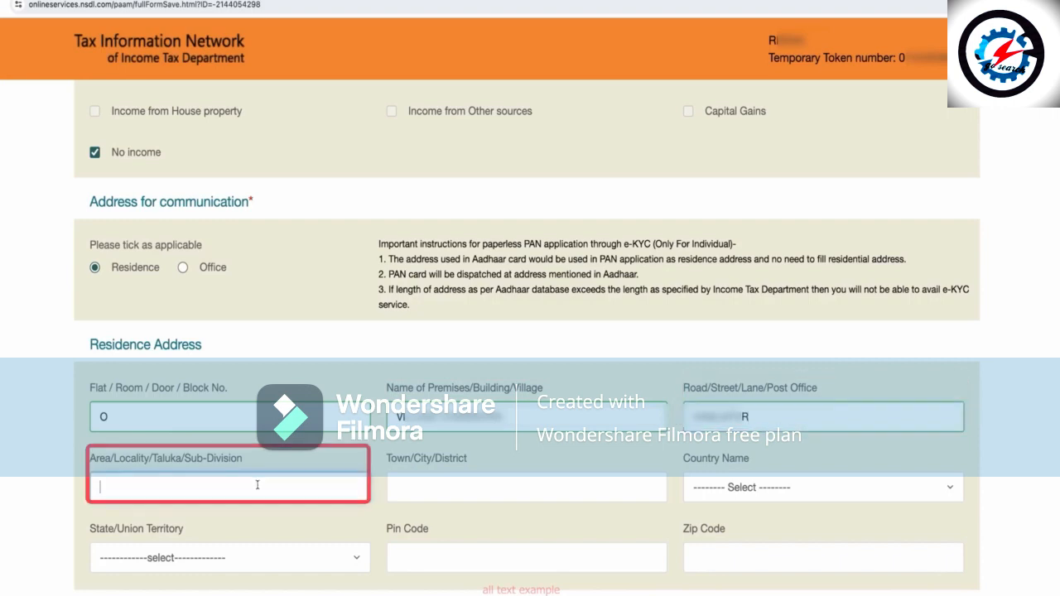
pyautogui.write('S?????')
pyautogui.click(466, 495)
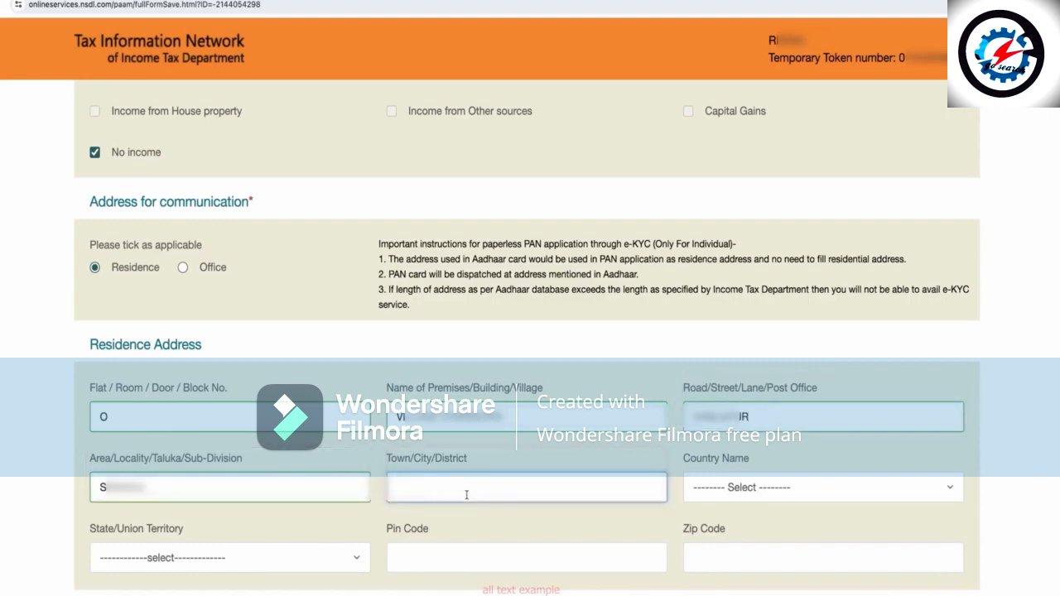
pyautogui.write('???UR')
# - Choose INDIA as the residence country, select the applicant's state, and enter the postal pin code
pyautogui.click(750, 492)
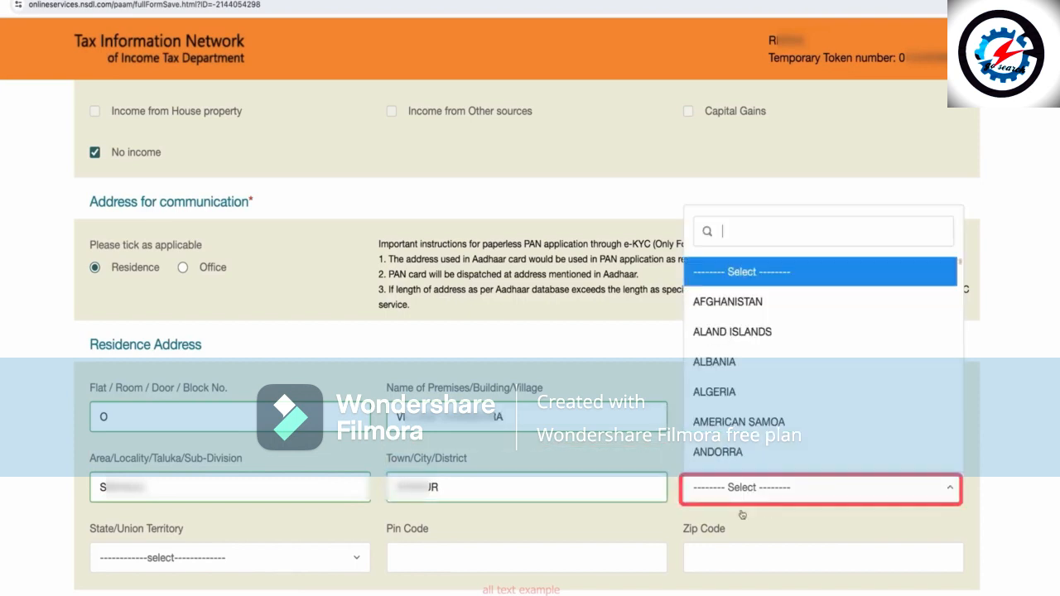
pyautogui.scroll(-20, 722, 365)
pyautogui.click(734, 356)
pyautogui.scroll(-3, 580, 348)
pyautogui.click(464, 326)
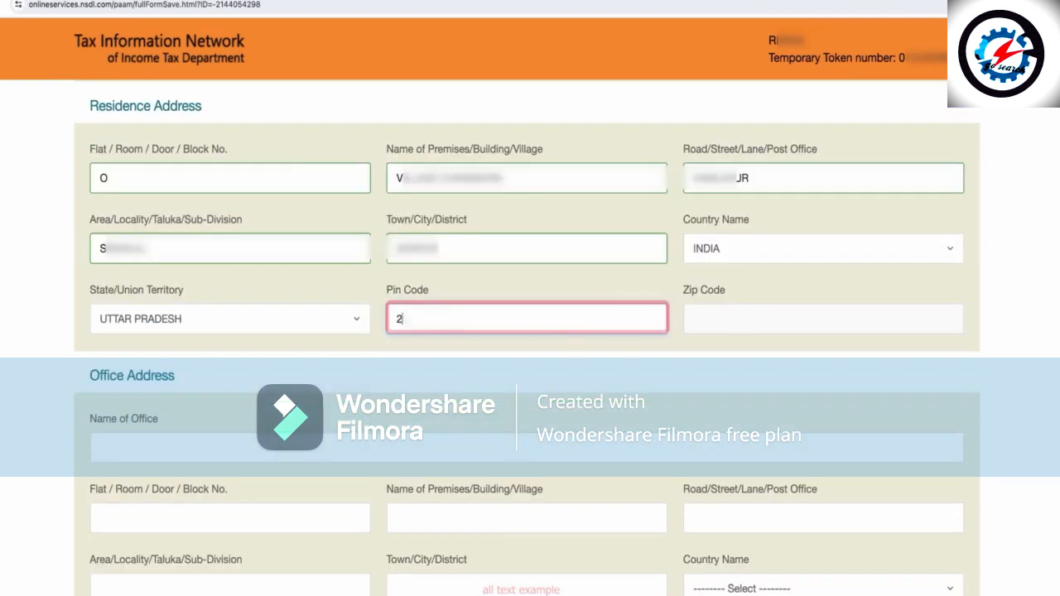
pyautogui.write('2?????')
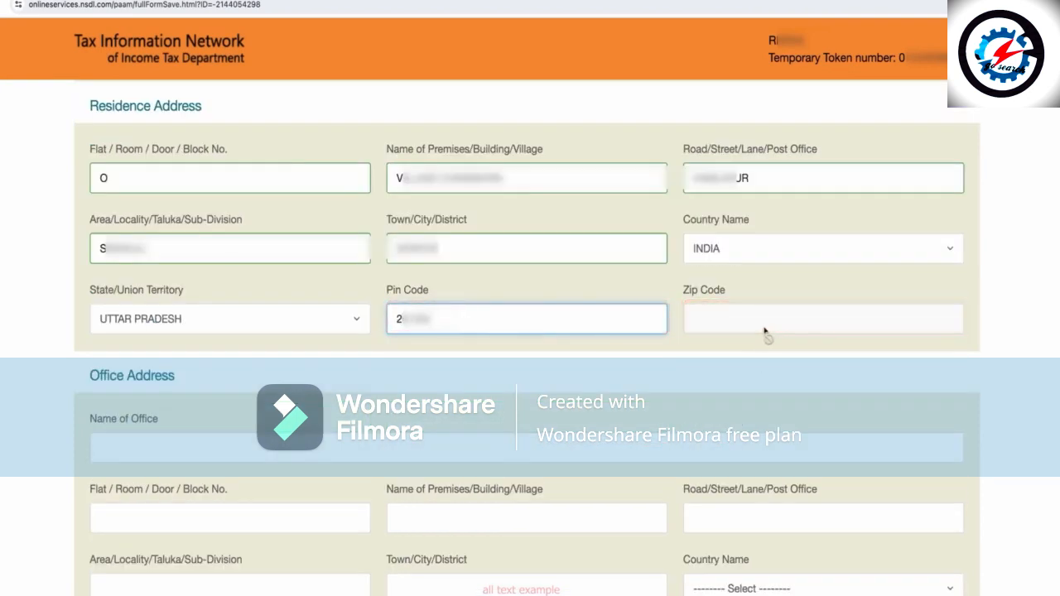
pyautogui.click(807, 329)
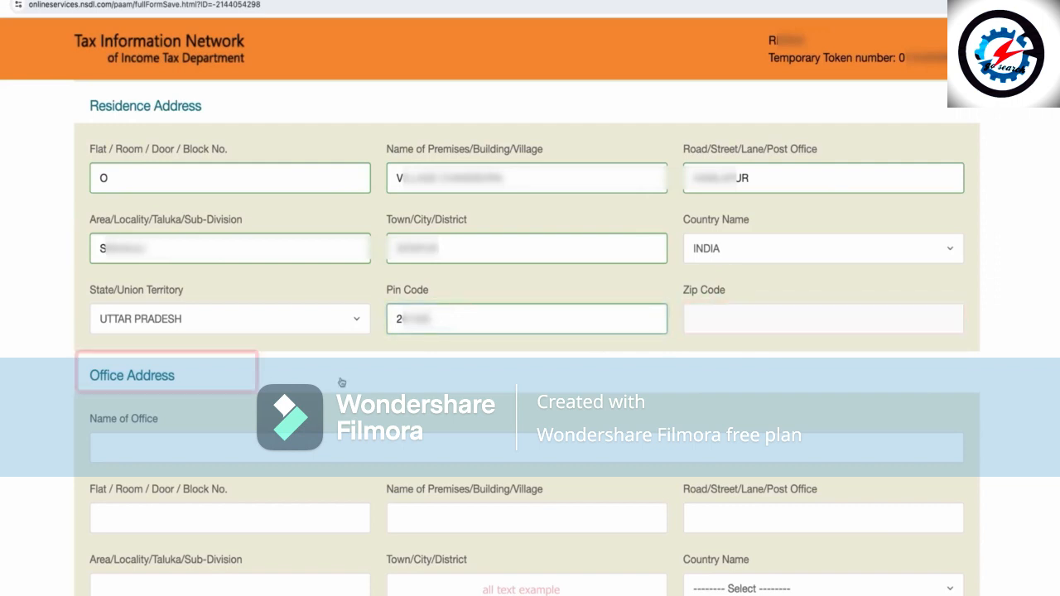
# - Skip the office address, set the telephone country code to INDIA (91), and enter the area/STD code
pyautogui.scroll(-2, 460, 417)
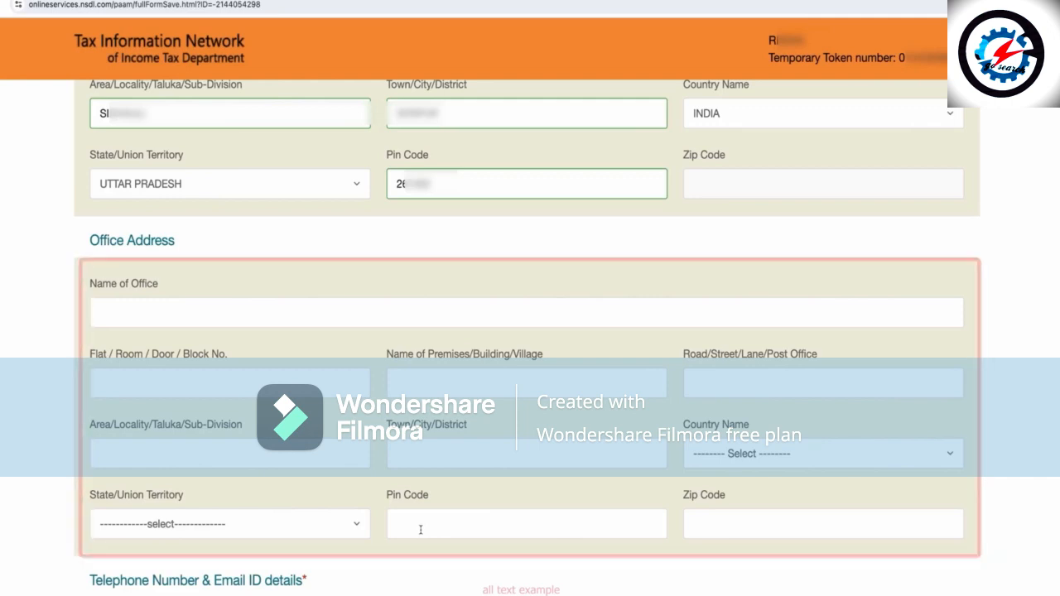
pyautogui.scroll(-2, 419, 530)
pyautogui.scroll(-2, 411, 534)
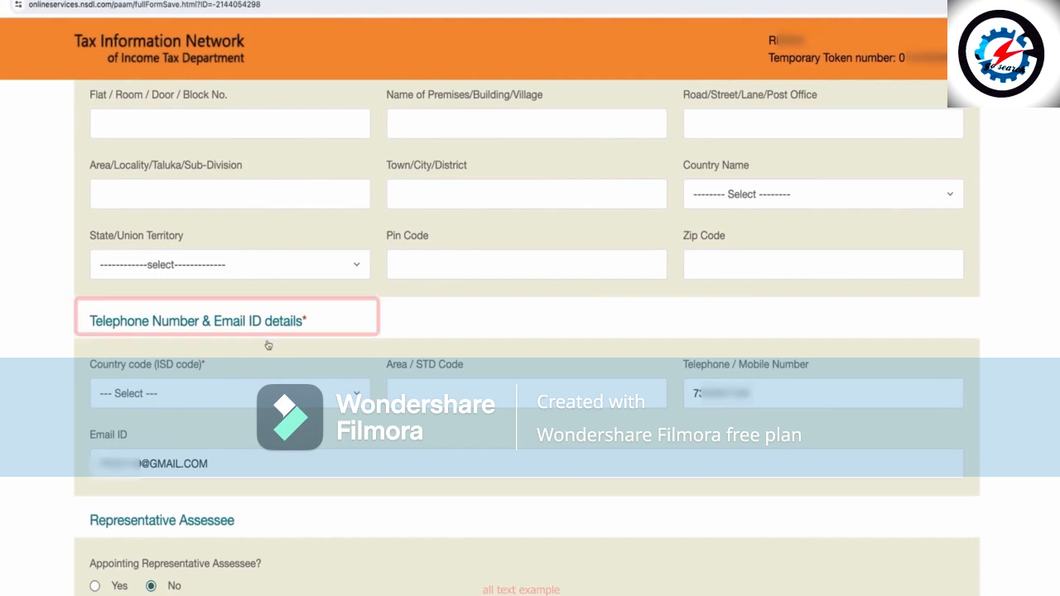
pyautogui.click(178, 394)
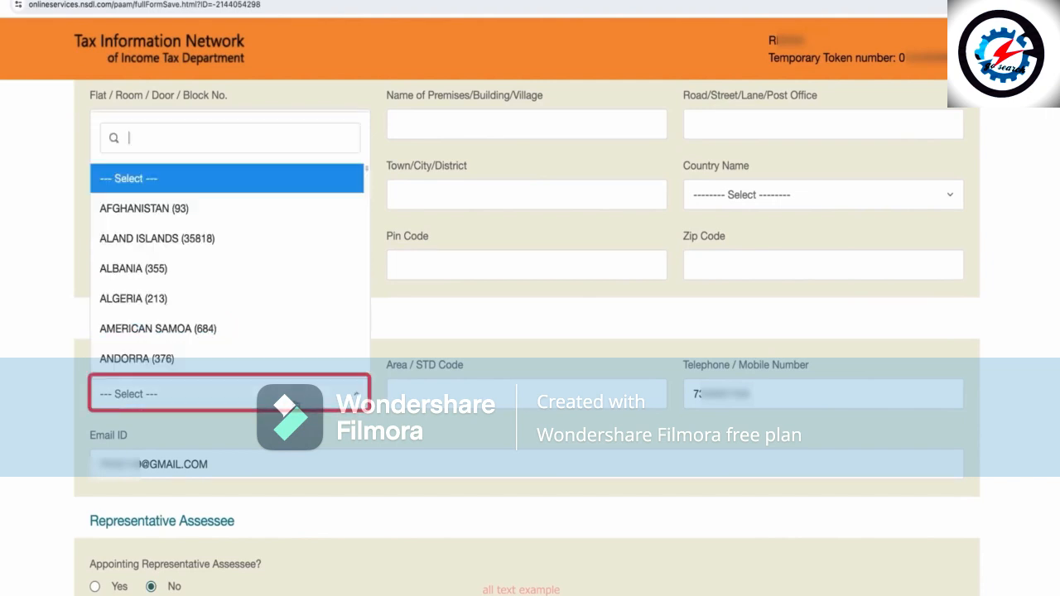
pyautogui.scroll(-1, 176, 331)
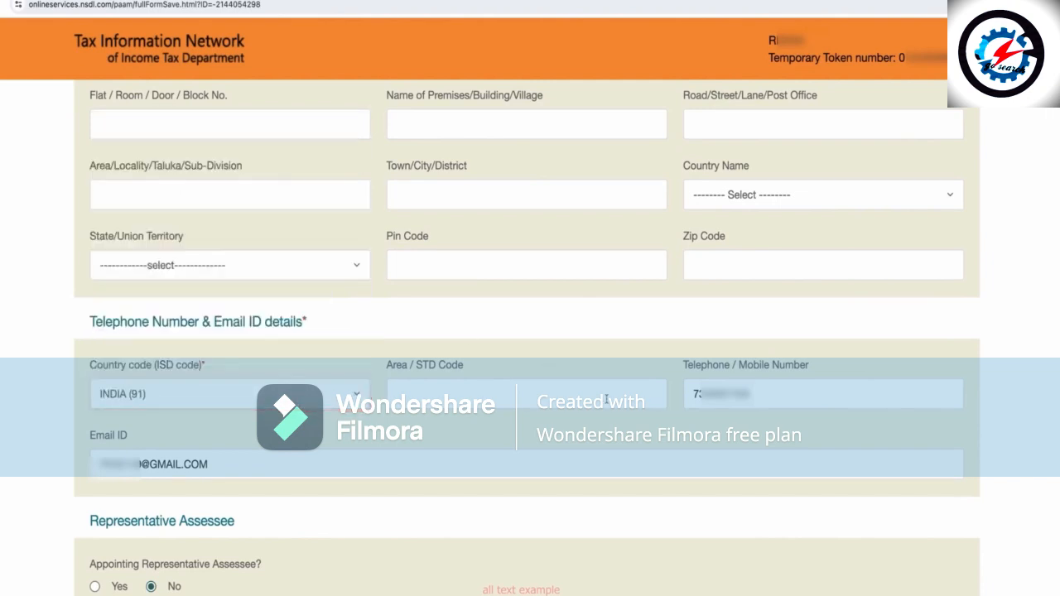
pyautogui.click(477, 392)
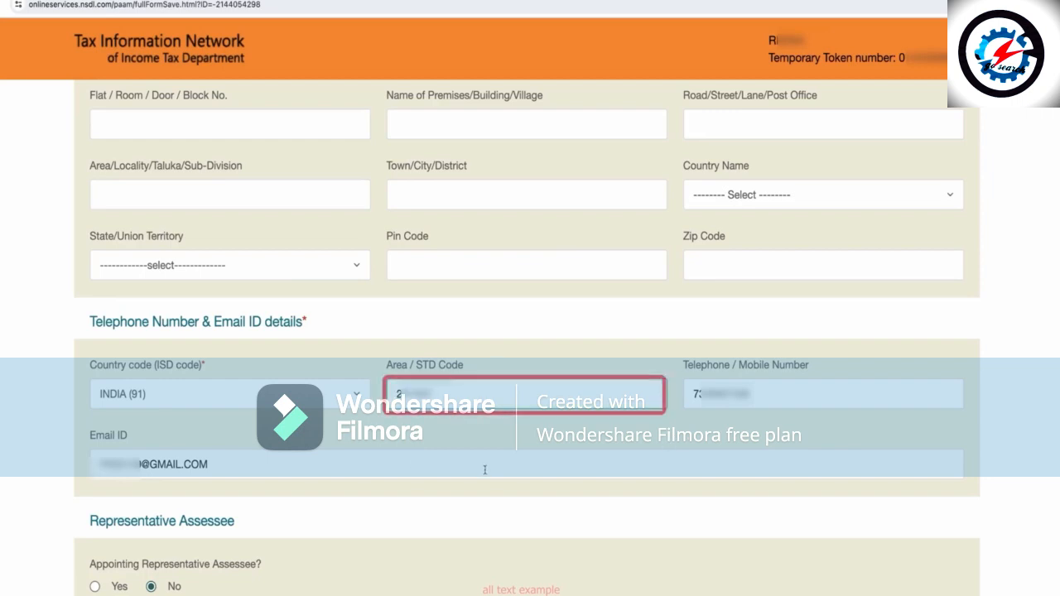
pyautogui.press('Tab')
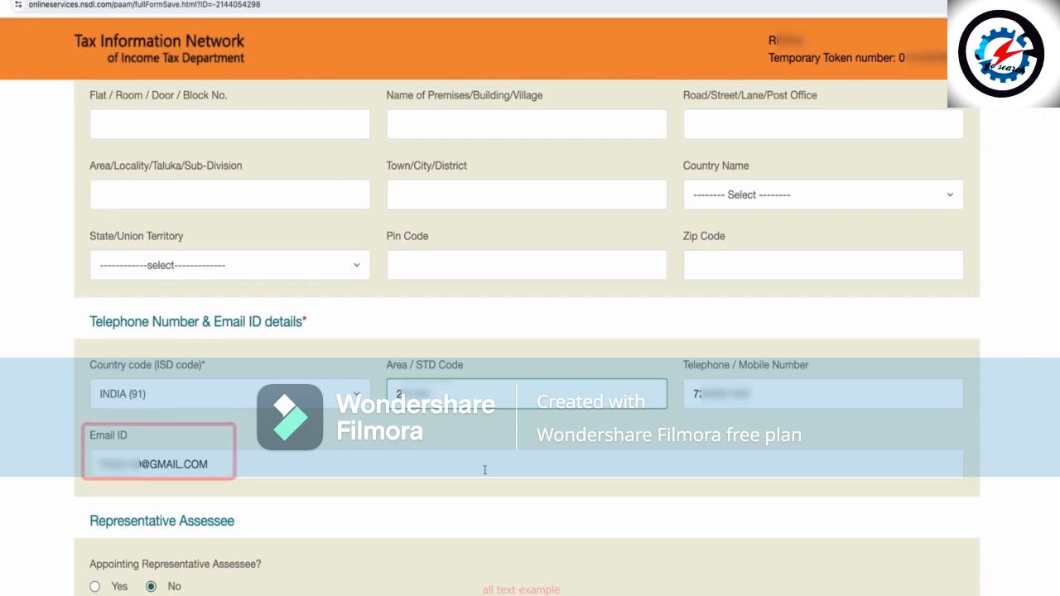
# - Keep No for appointing a representative assessee, continue to the AO Code section, and review the advised AO code
pyautogui.scroll(-3, 484, 469)
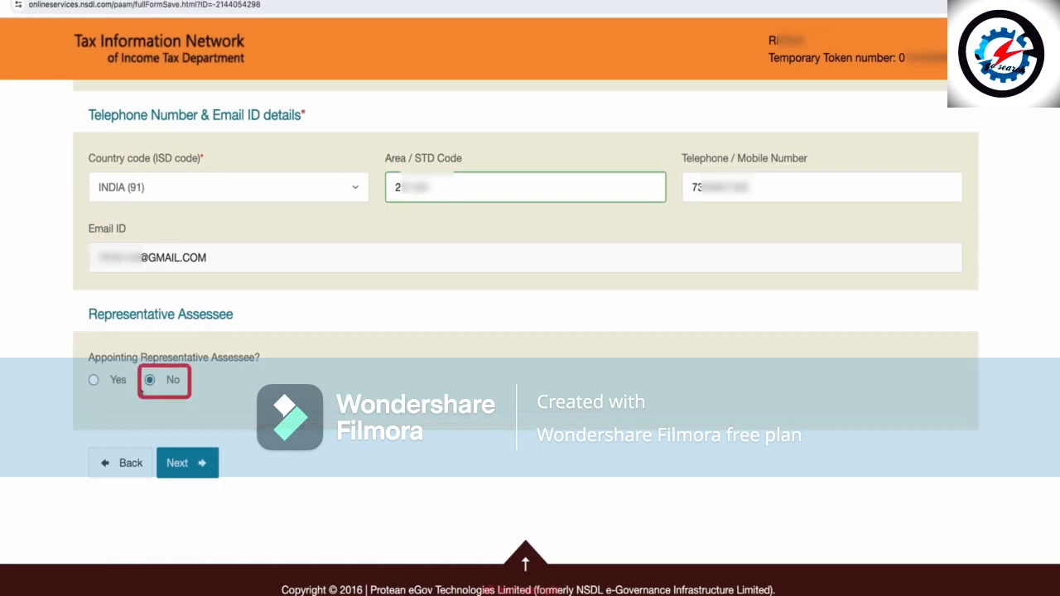
pyautogui.click(195, 465)
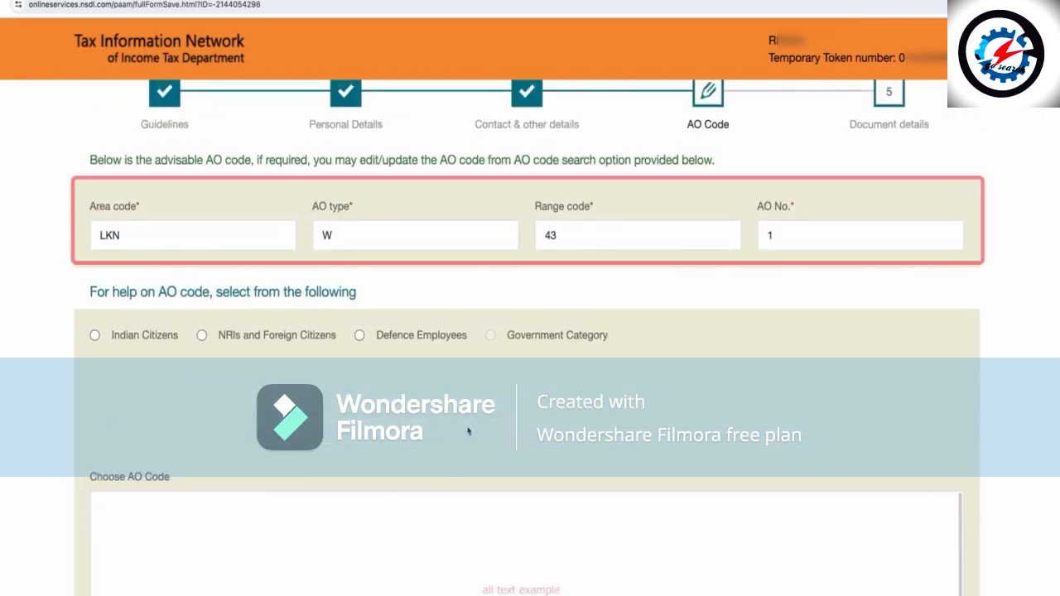
pyautogui.scroll(-2, 476, 433)
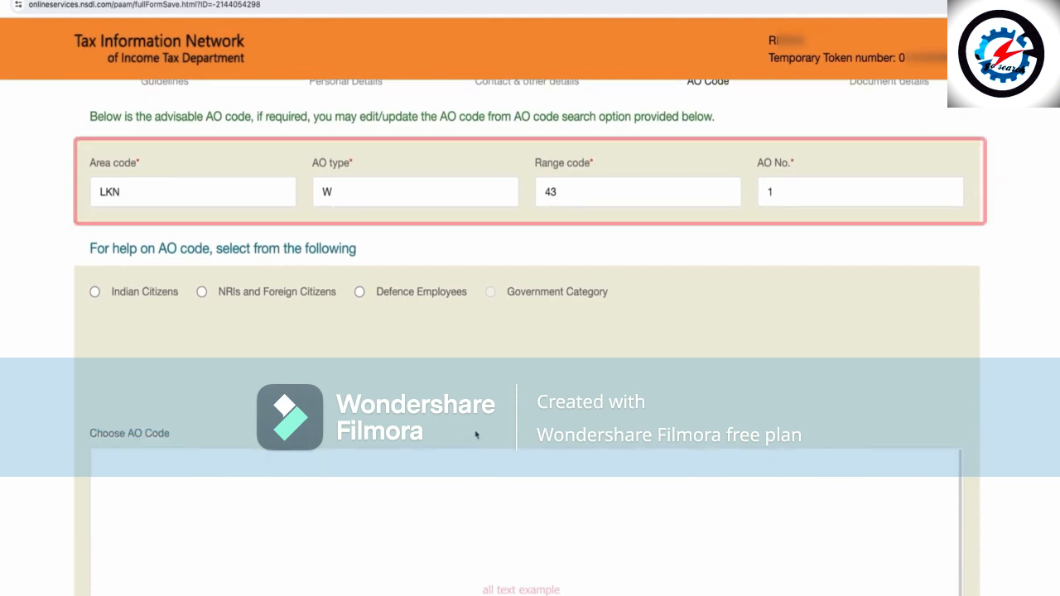
pyautogui.scroll(1, 477, 433)
pyautogui.scroll(1, 354, 416)
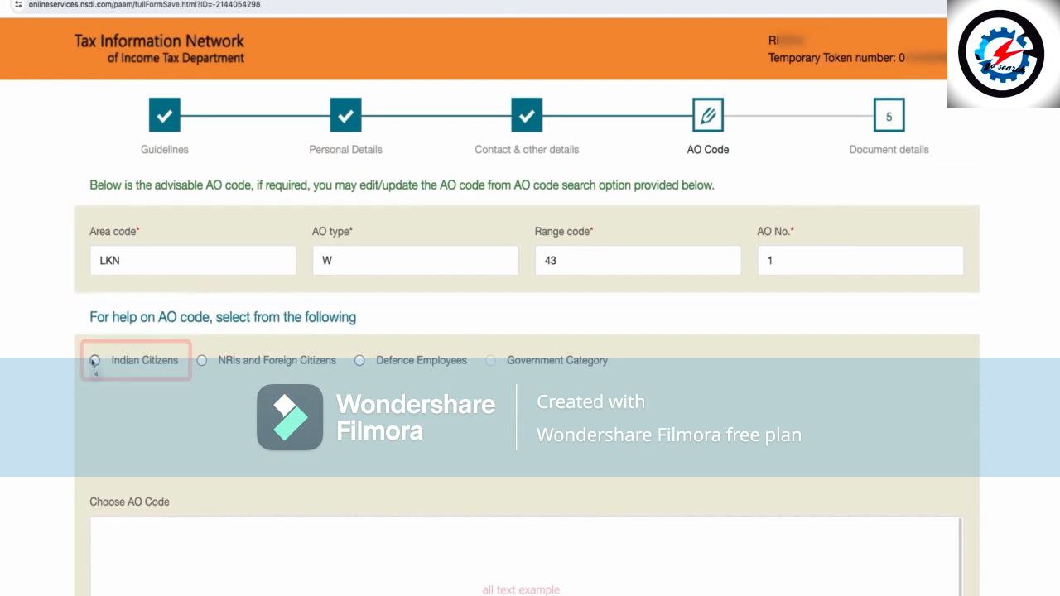
# - Set the AO code lookup to Indian Citizens with UTTAR PRADESH as the state and SITAPUR as the city
pyautogui.click(96, 361)
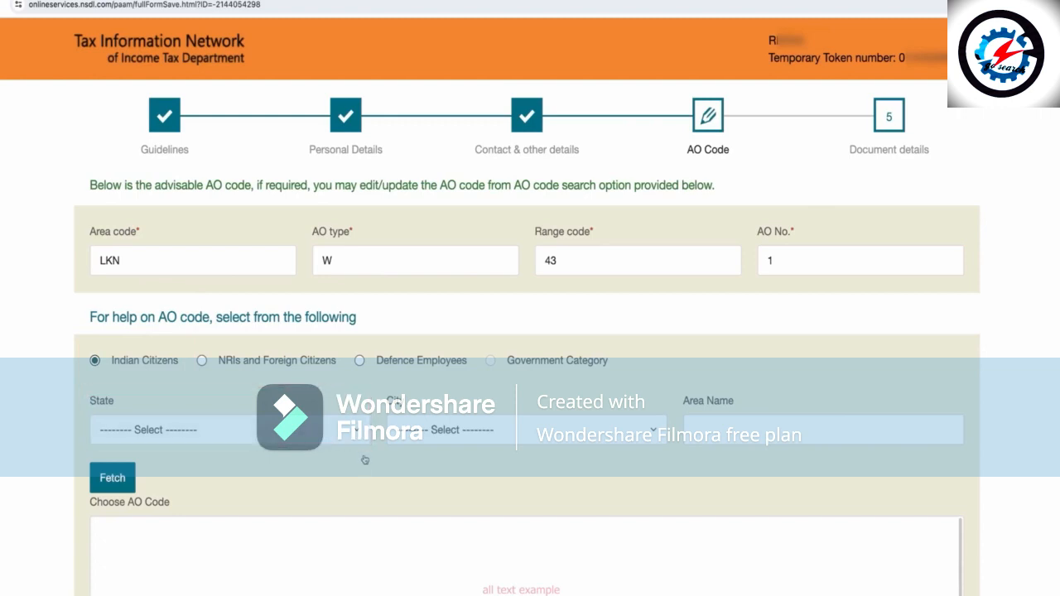
pyautogui.scroll(-1, 364, 460)
pyautogui.click(323, 380)
pyautogui.click(177, 313)
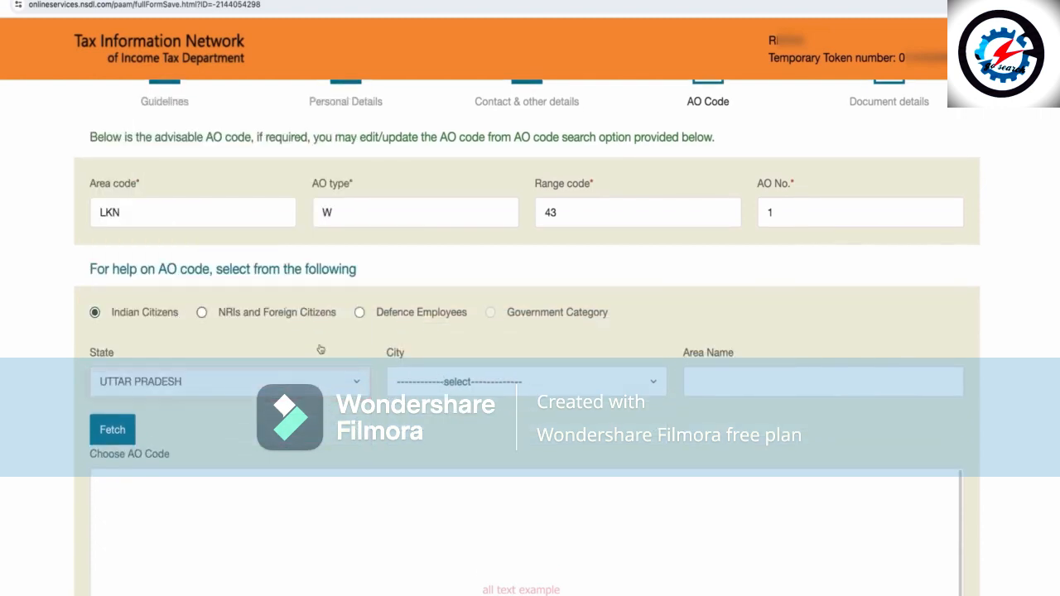
pyautogui.click(502, 392)
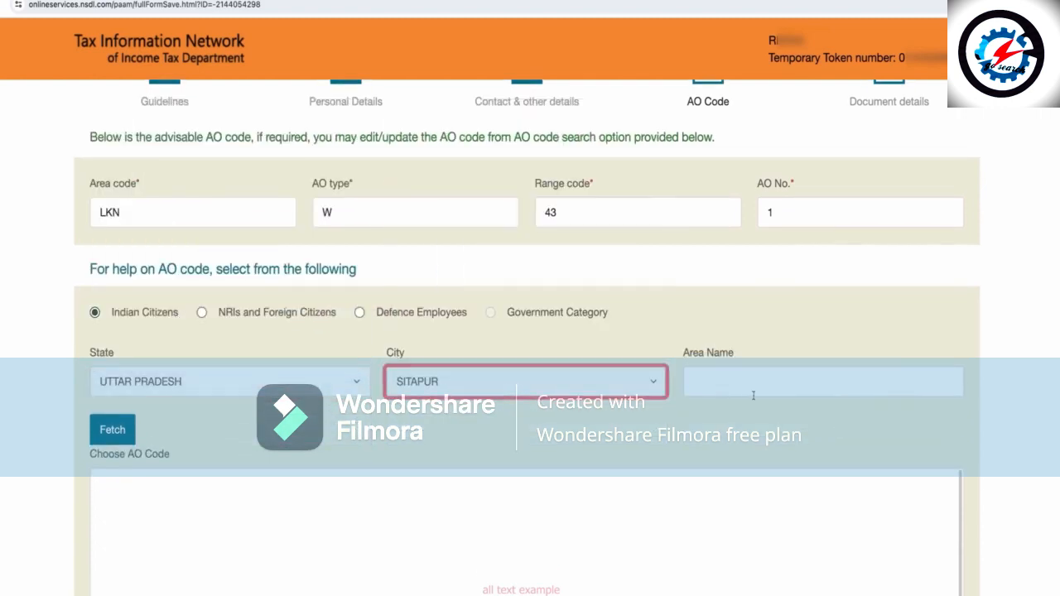
pyautogui.click(735, 382)
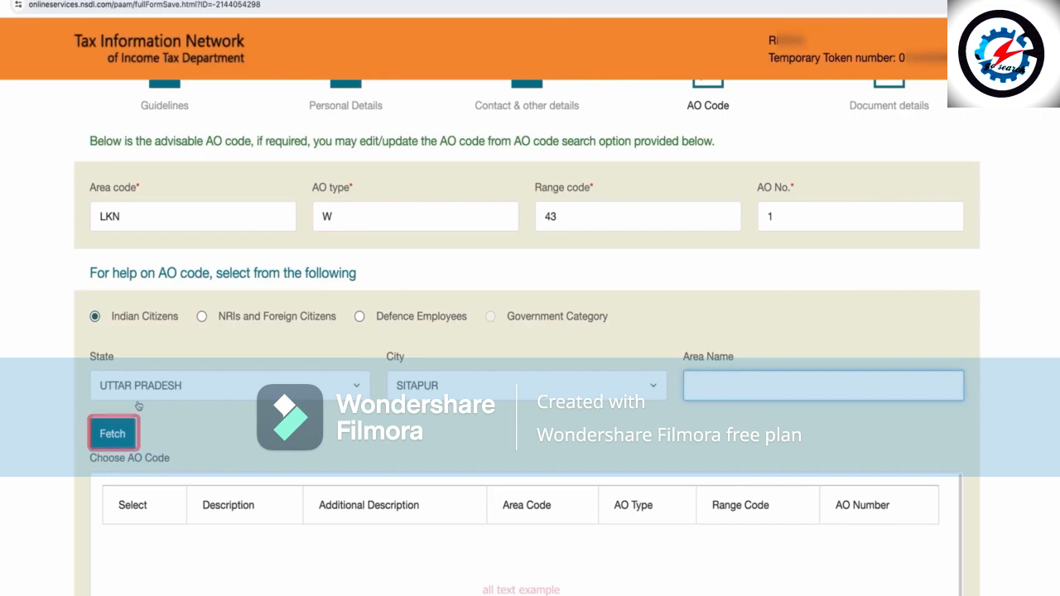
# - Fetch the AO codes for SITAPUR, choose ITO,SITAPUR-NEW (LKN, W, 43, 1), and continue to the document details
pyautogui.click(114, 431)
pyautogui.scroll(-1, 400, 453)
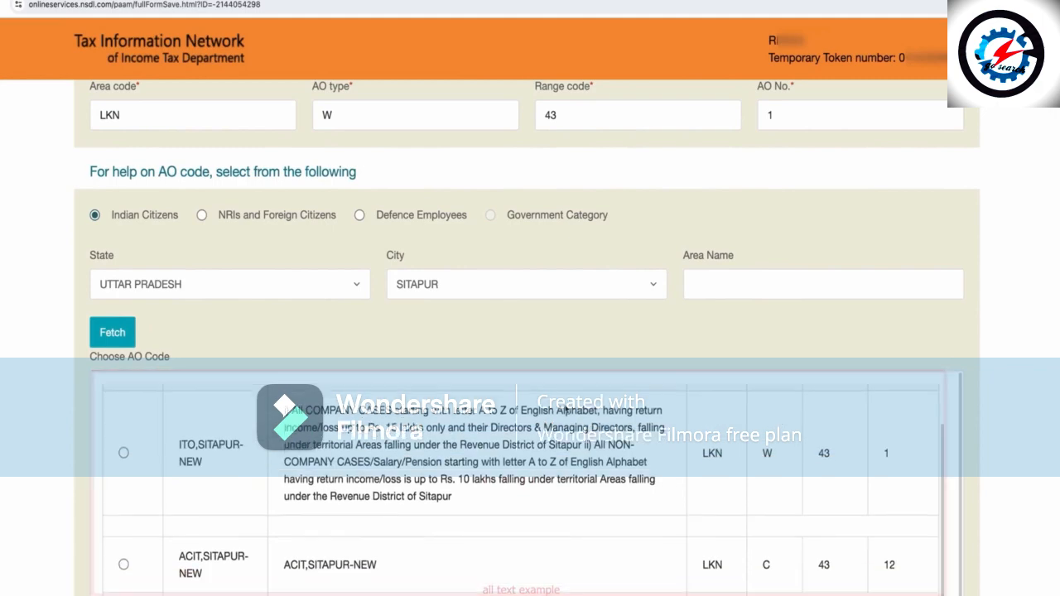
pyautogui.scroll(-1, 450, 347)
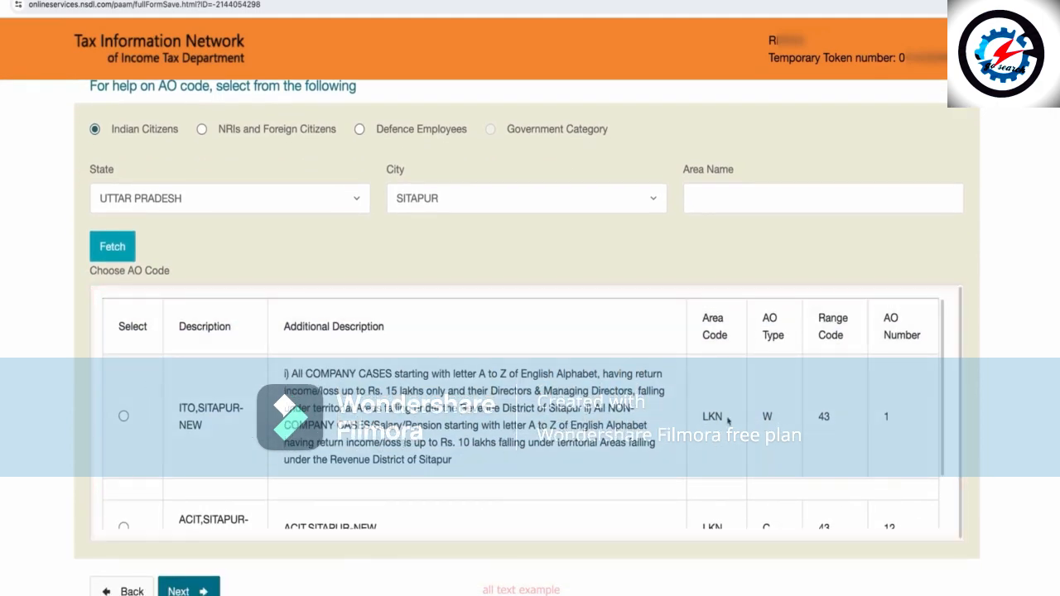
pyautogui.scroll(1, 514, 429)
pyautogui.scroll(-1, 605, 443)
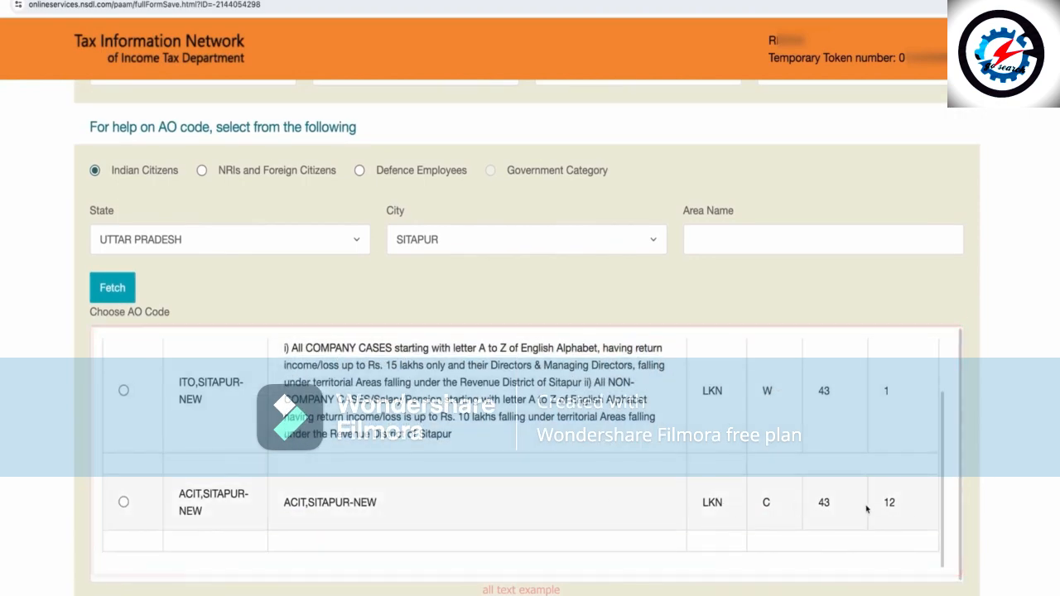
pyautogui.scroll(1, 674, 440)
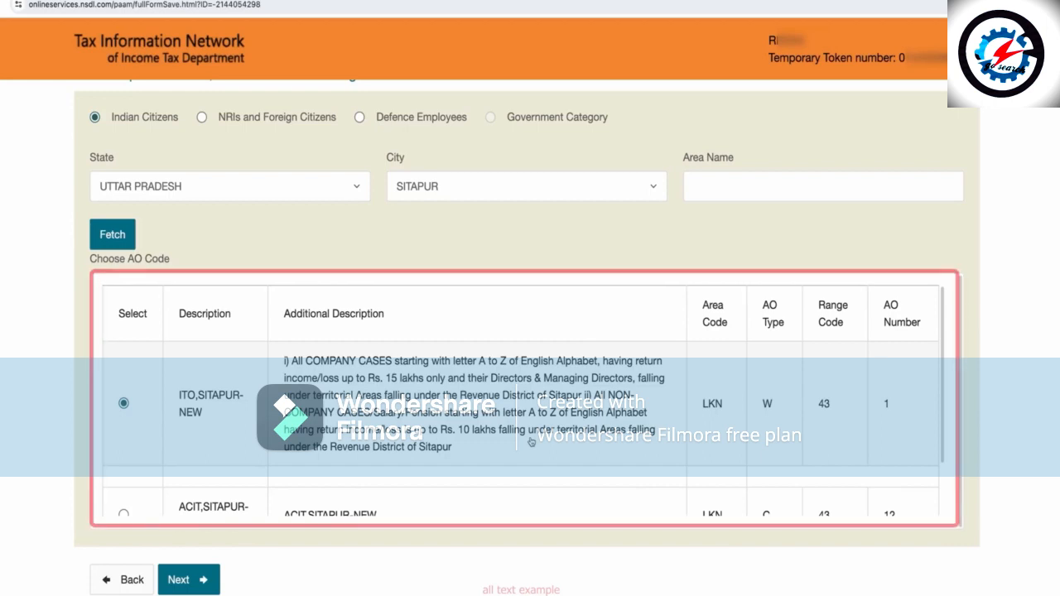
pyautogui.scroll(-1, 510, 451)
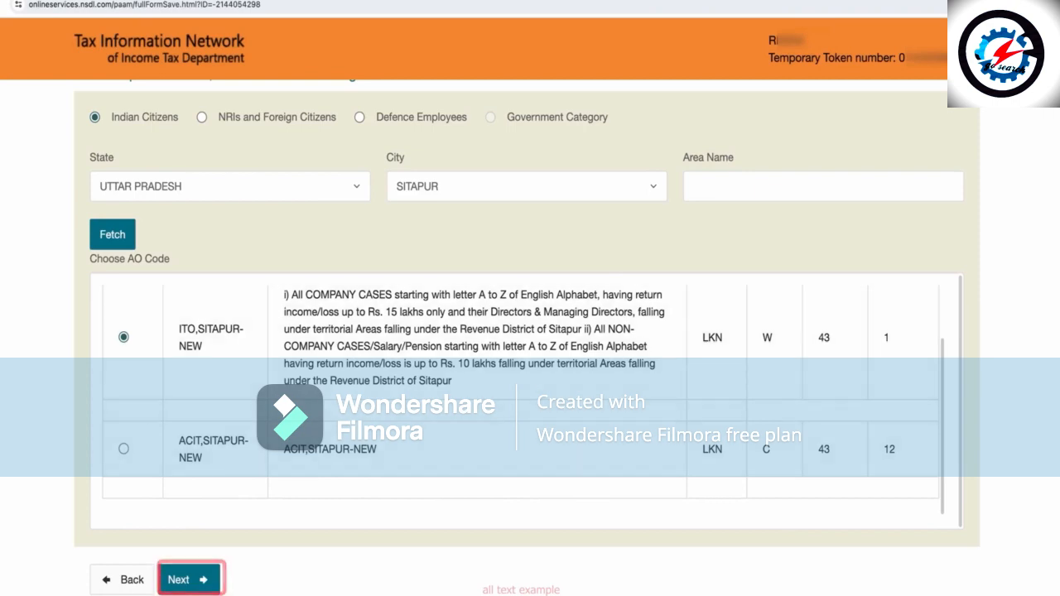
pyautogui.click(197, 581)
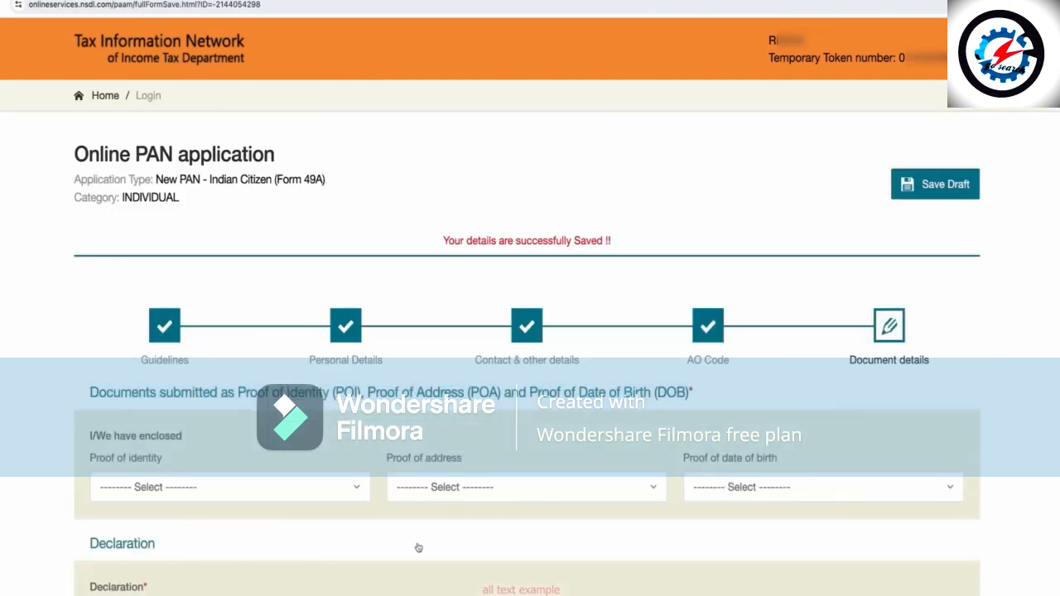
# - Set the proof of identity to AADHAAR Card issued by the Unique Identification Authority of India
pyautogui.scroll(-1, 435, 445)
pyautogui.scroll(-2, 333, 372)
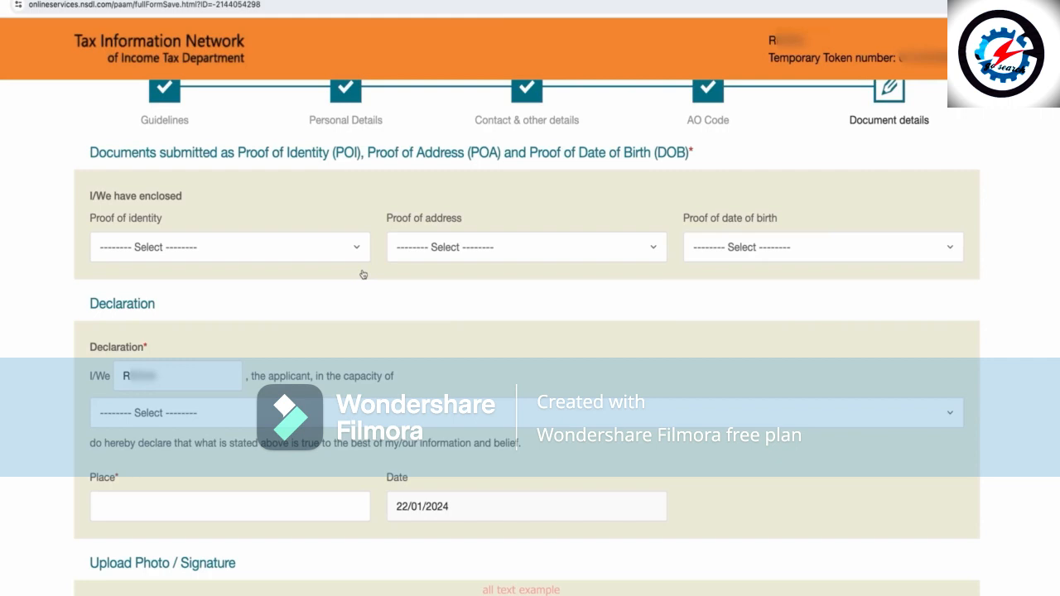
pyautogui.click(339, 262)
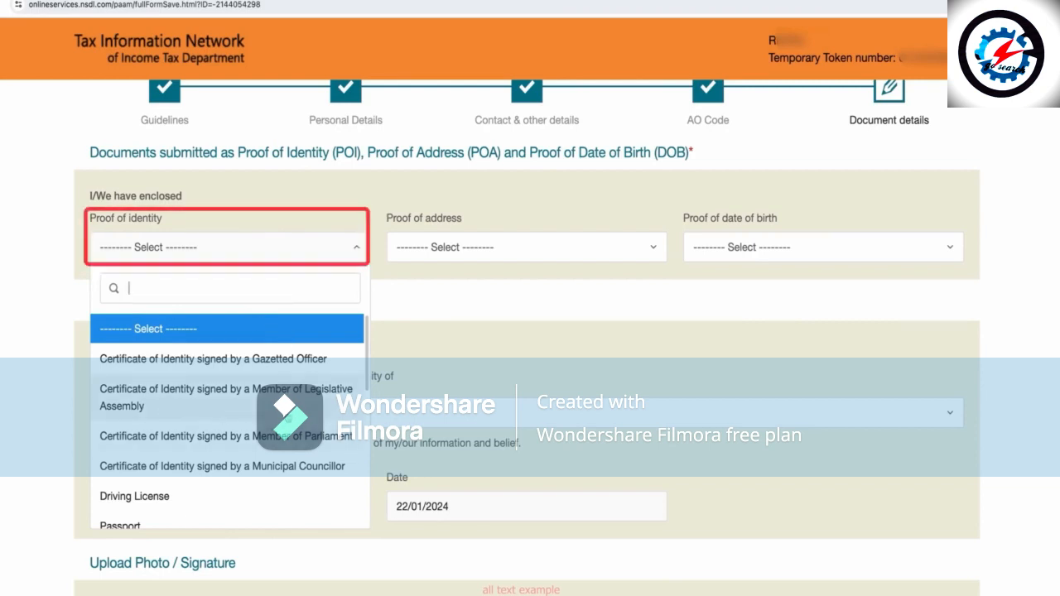
pyautogui.scroll(-2, 142, 414)
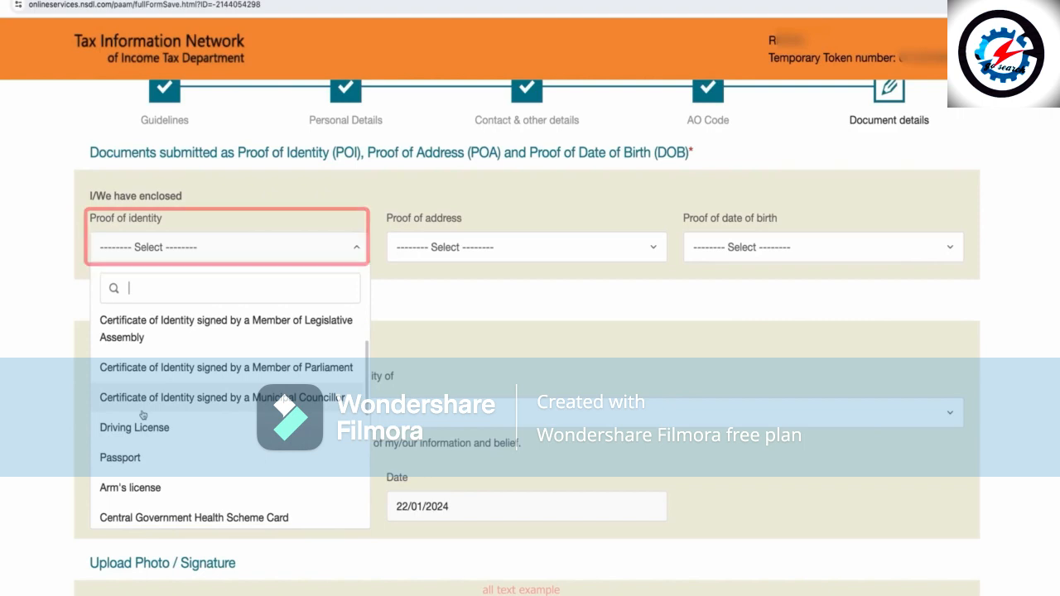
pyautogui.scroll(2, 142, 414)
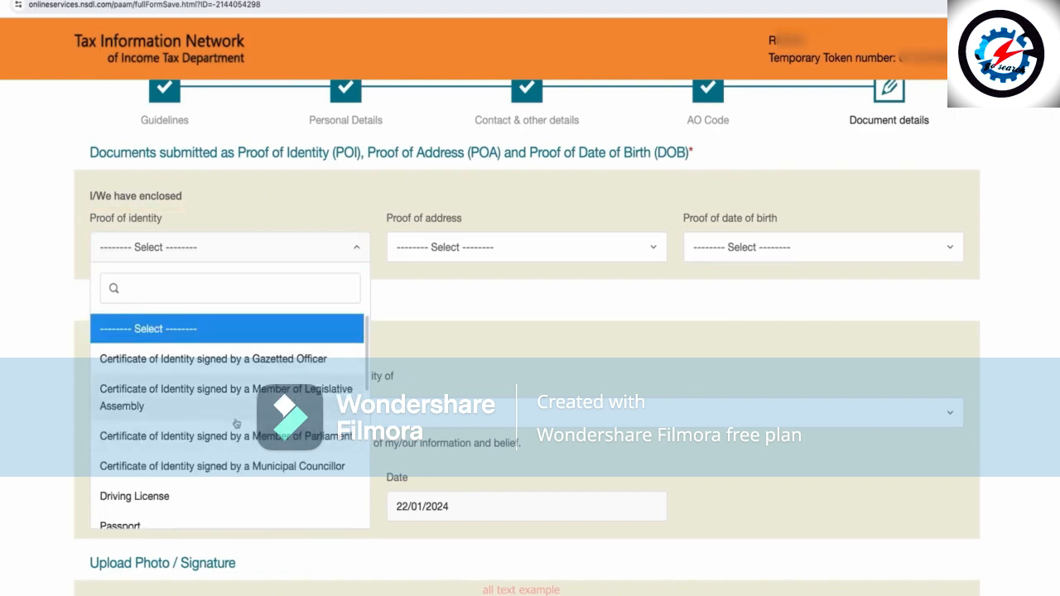
pyautogui.scroll(-4, 232, 424)
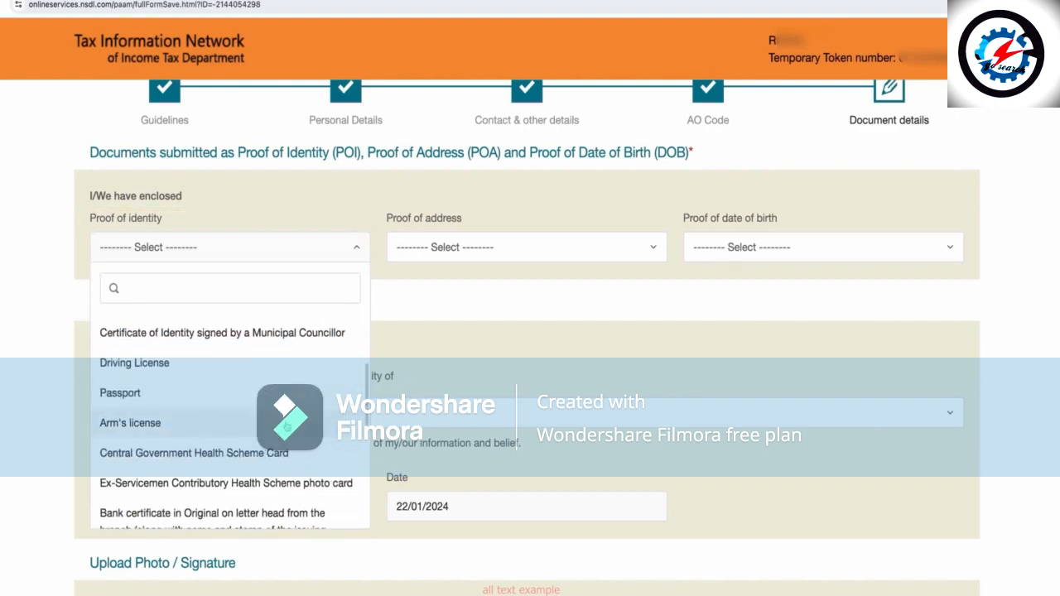
pyautogui.scroll(-3, 155, 428)
pyautogui.scroll(-5, 248, 472)
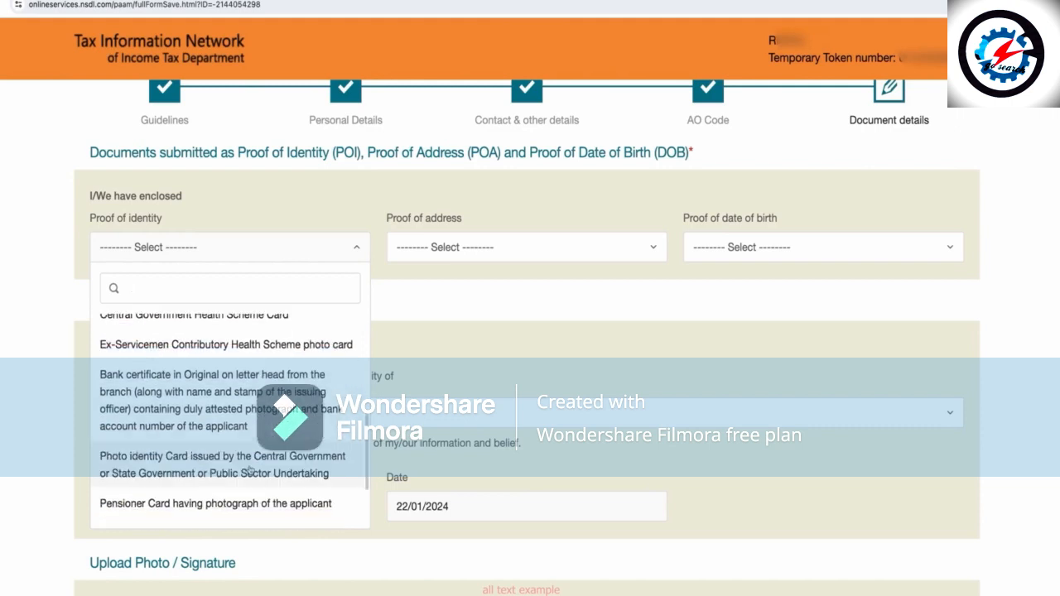
pyautogui.scroll(-1, 274, 458)
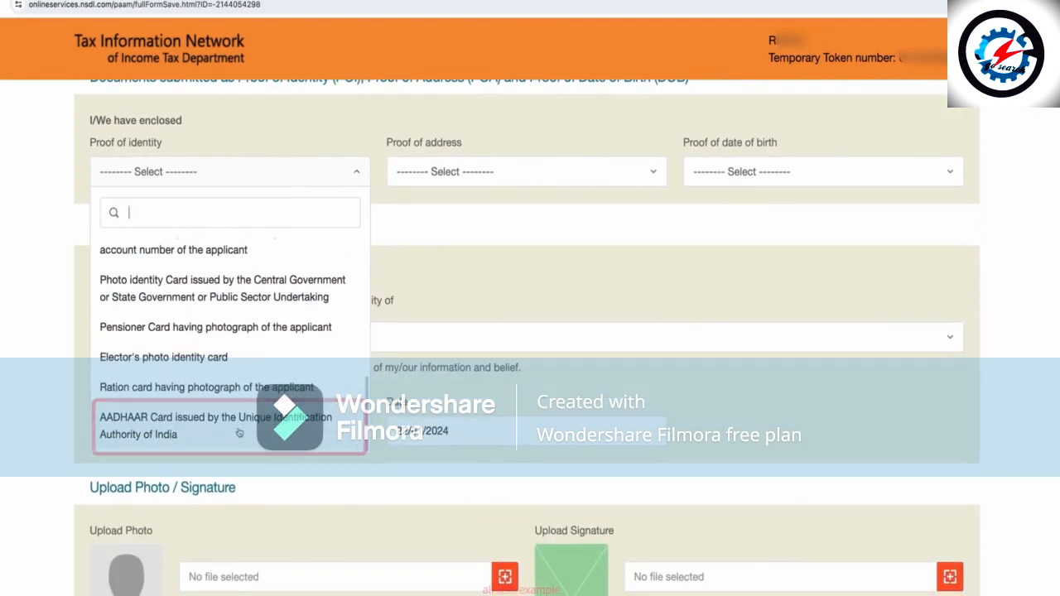
pyautogui.click(239, 431)
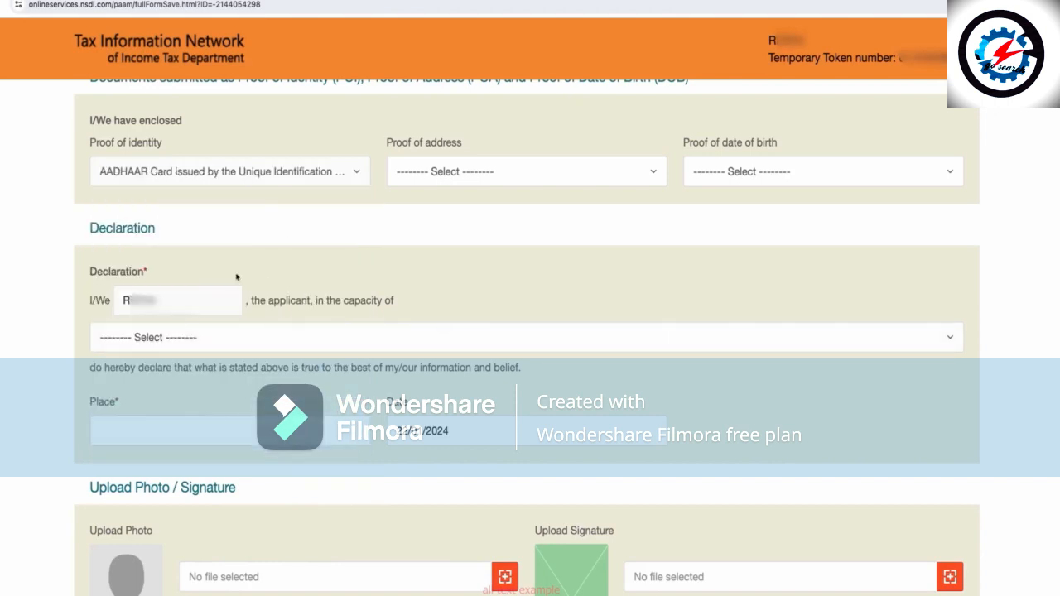
# - Set the proof of address to AADHAAR Card issued by the Unique Identification Authority of India
pyautogui.scroll(2, 386, 318)
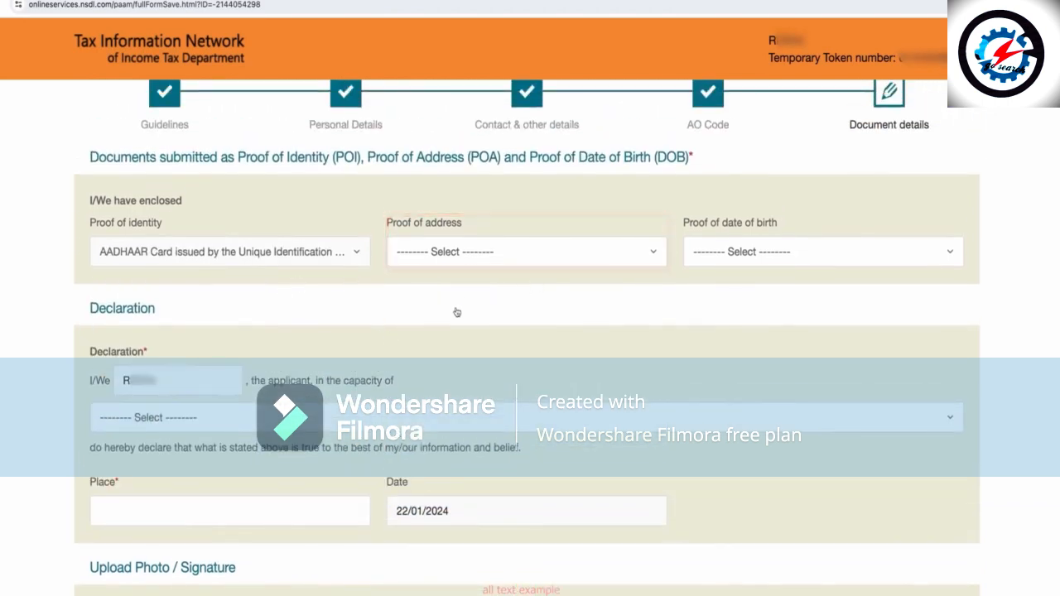
pyautogui.click(570, 257)
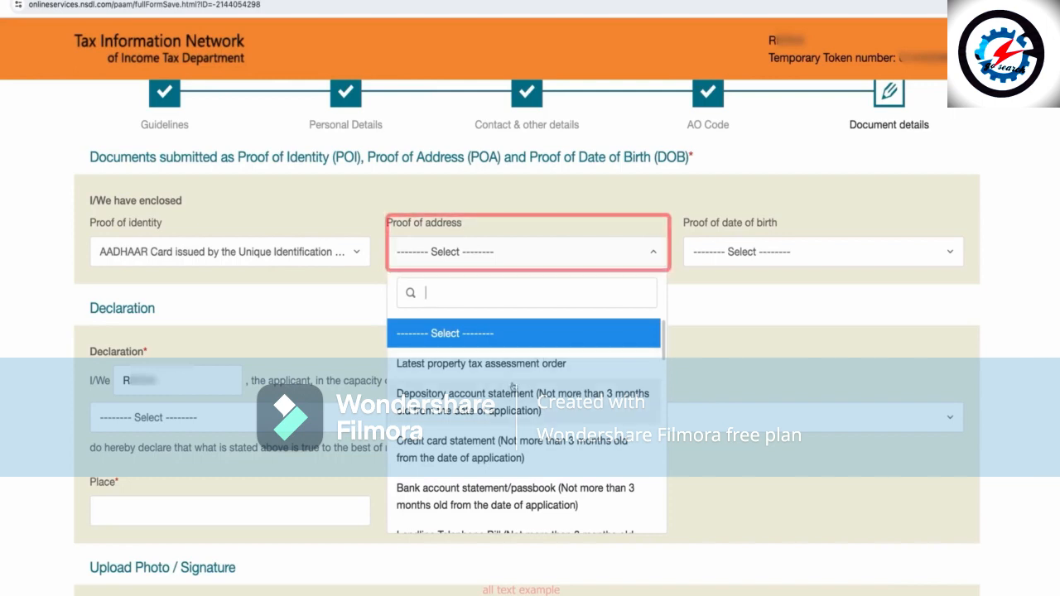
pyautogui.scroll(-1, 528, 455)
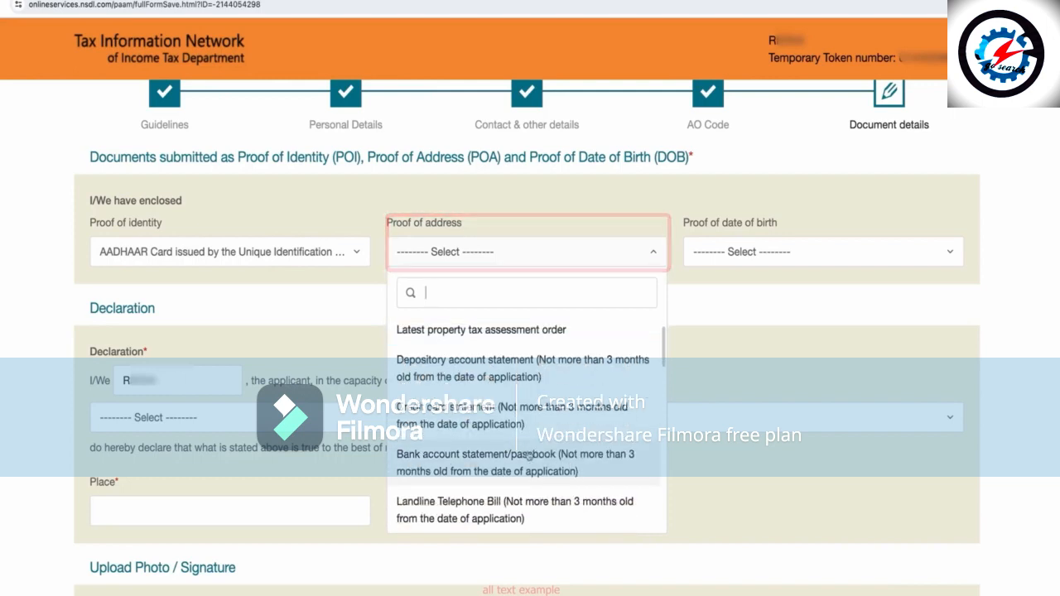
pyautogui.scroll(-5, 529, 460)
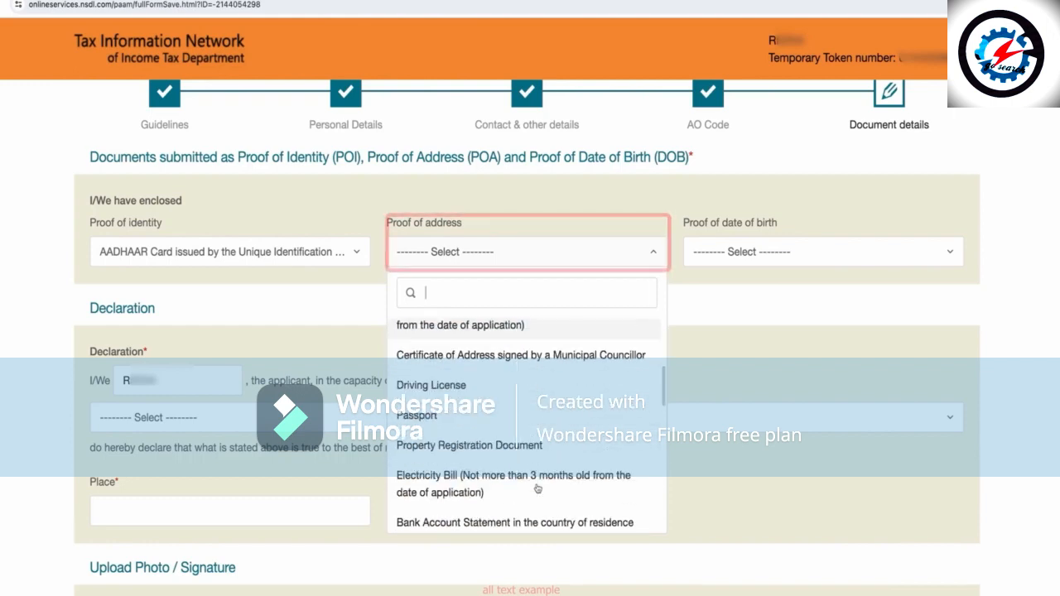
pyautogui.scroll(-2, 537, 489)
pyautogui.scroll(-5, 550, 483)
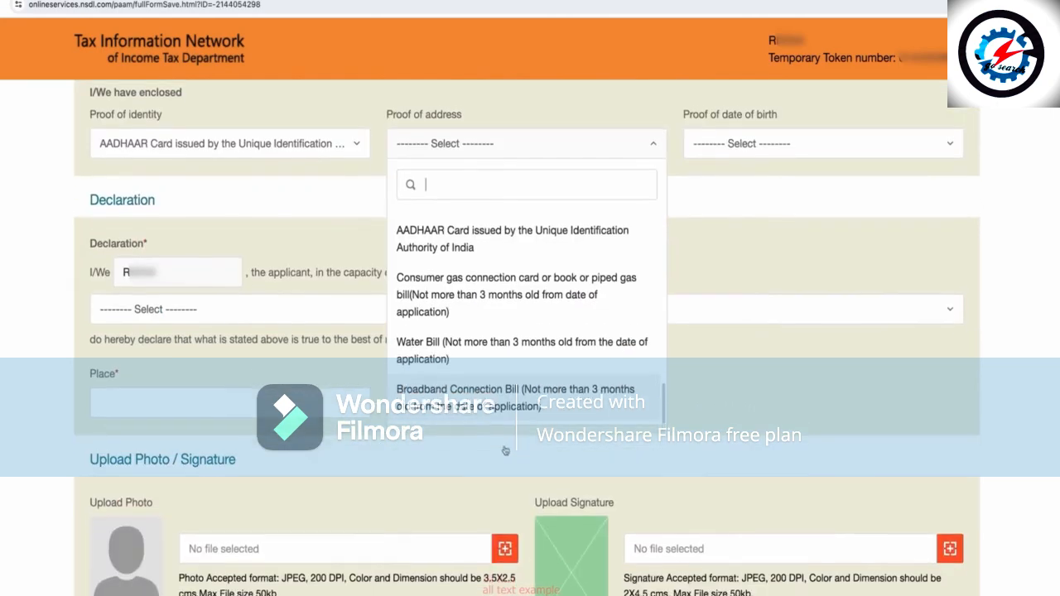
pyautogui.scroll(-1, 504, 450)
pyautogui.scroll(1, 468, 449)
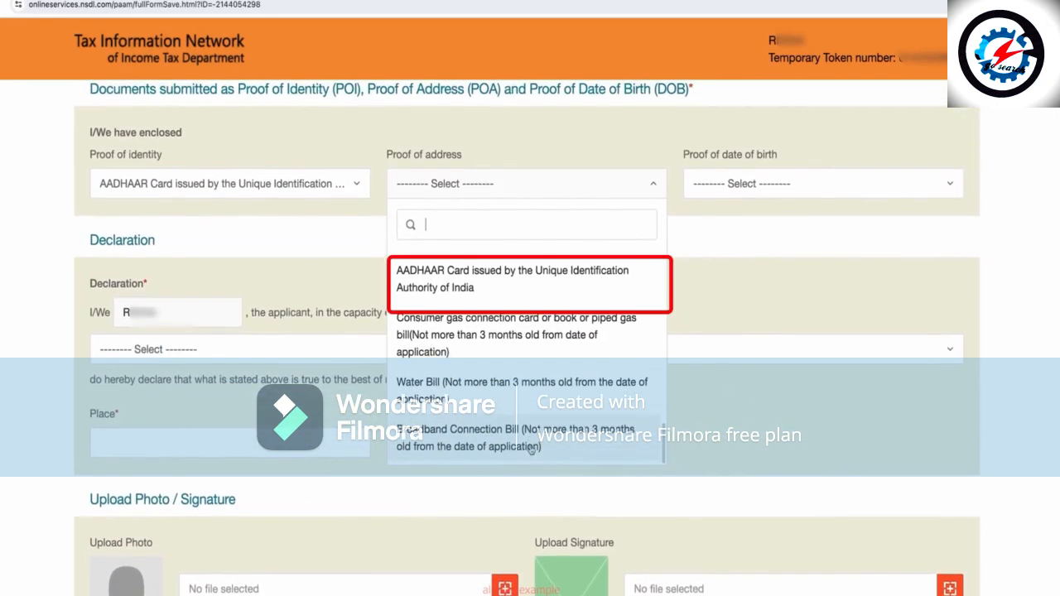
pyautogui.click(497, 284)
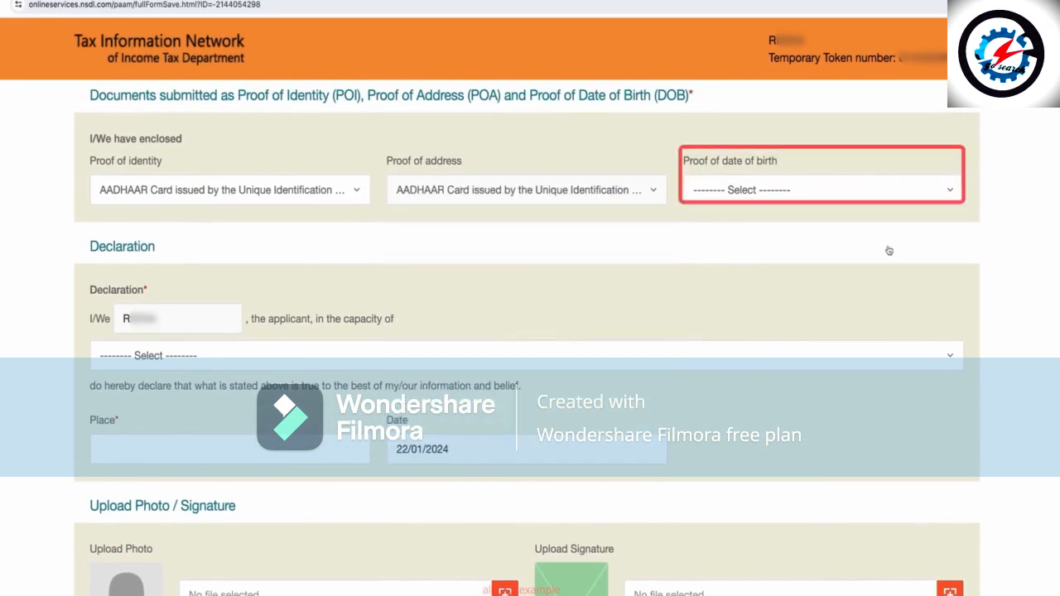
# - Set the proof of date of birth to the AADHAAR Card issued by the Unique Identification Authority of India
pyautogui.click(768, 194)
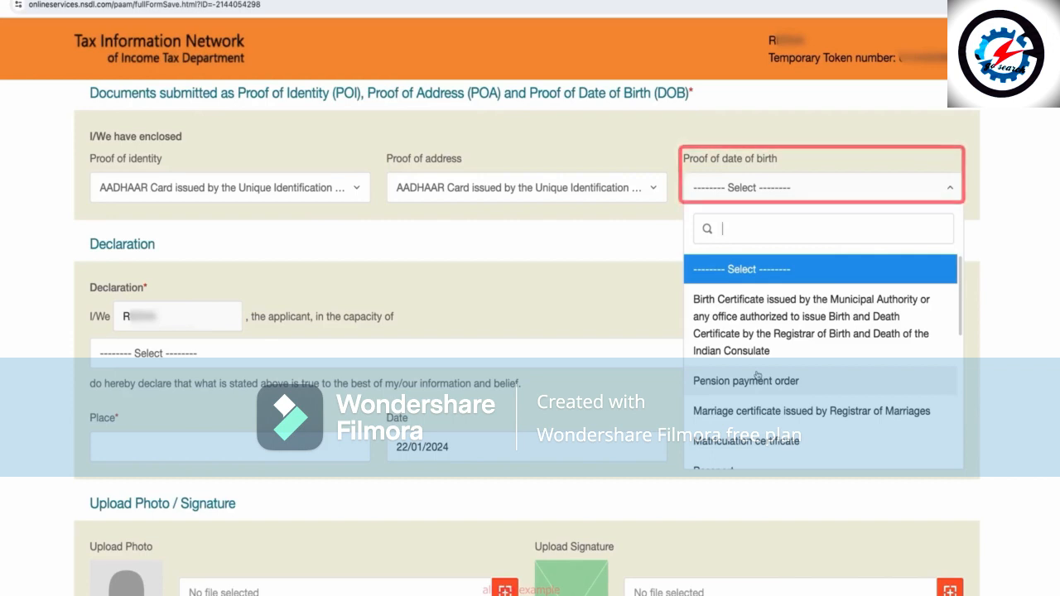
pyautogui.scroll(-5, 756, 374)
pyautogui.click(743, 366)
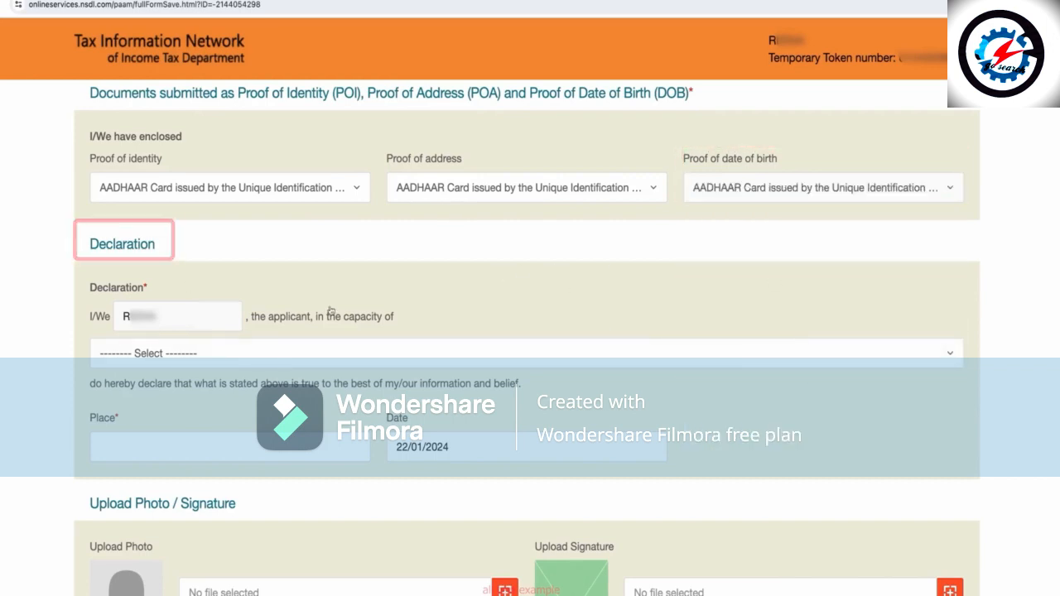
# - Complete the declaration with Himself/Herself as the applicant's capacity and SITAPUR as the place
pyautogui.click(470, 354)
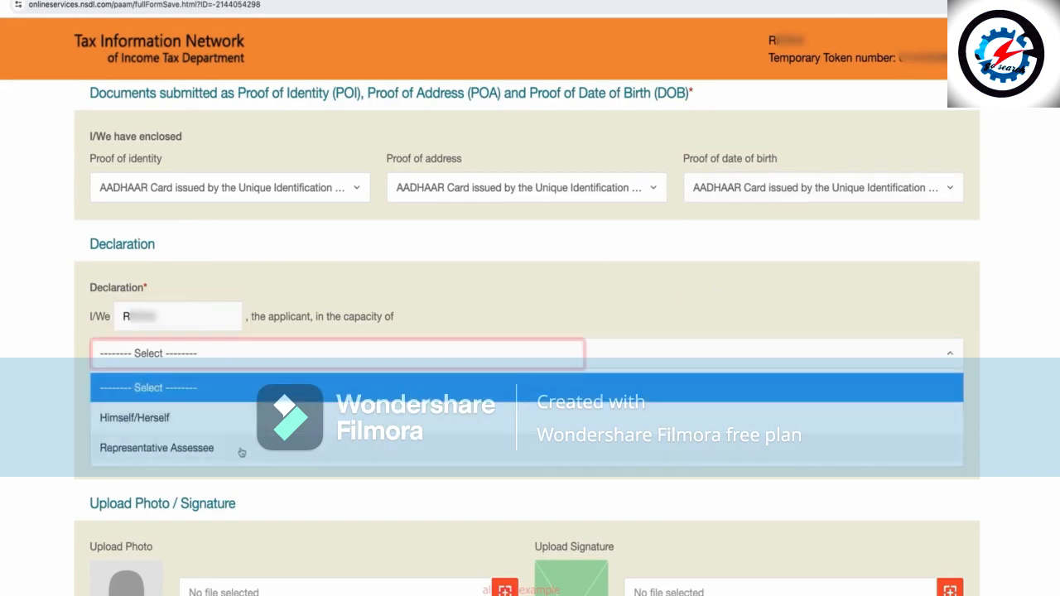
pyautogui.click(179, 423)
pyautogui.scroll(-2, 271, 370)
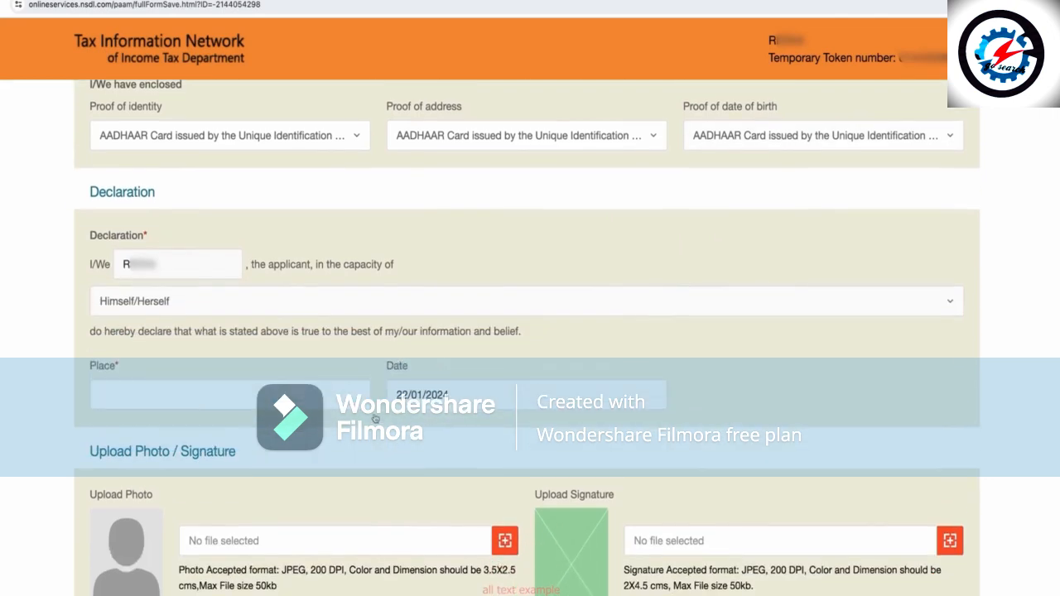
pyautogui.click(257, 357)
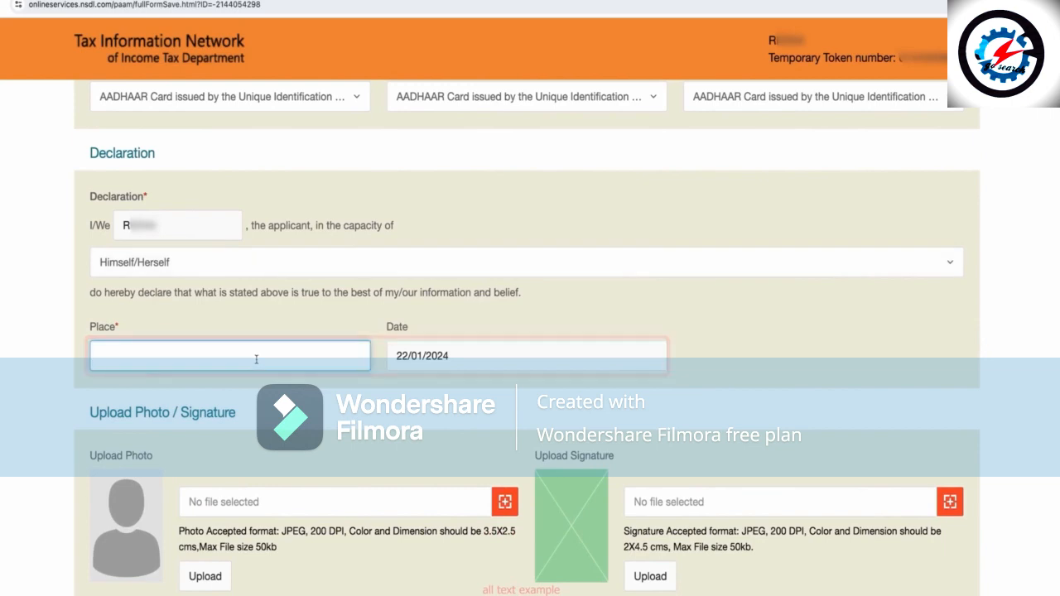
pyautogui.write('SITAPUR')
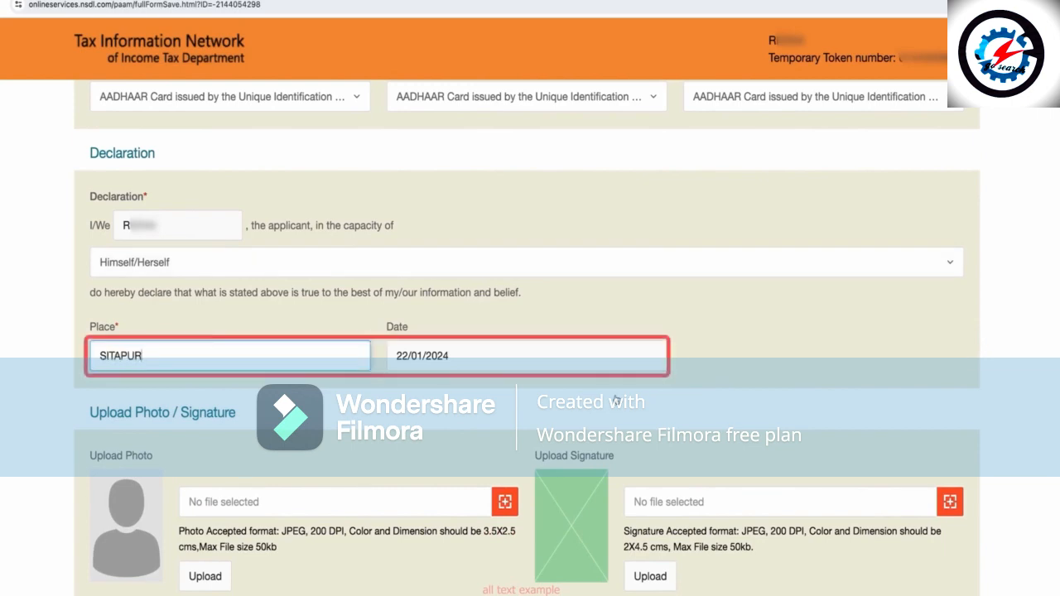
# - Select the applicant's photo file with a size within the 50 kb limit and upload it
pyautogui.scroll(-3, 527, 338)
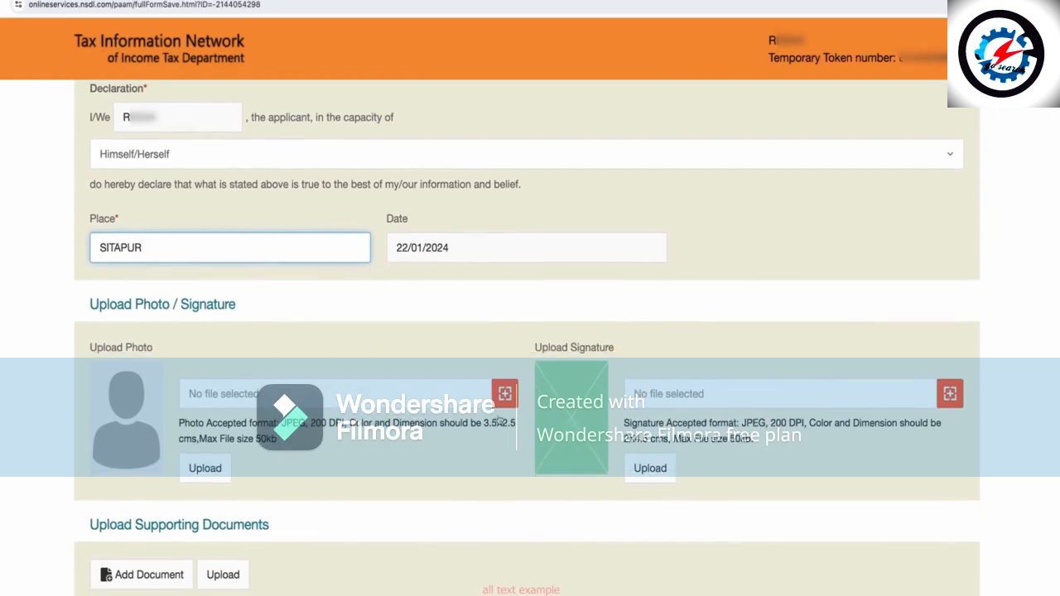
pyautogui.scroll(-1, 499, 421)
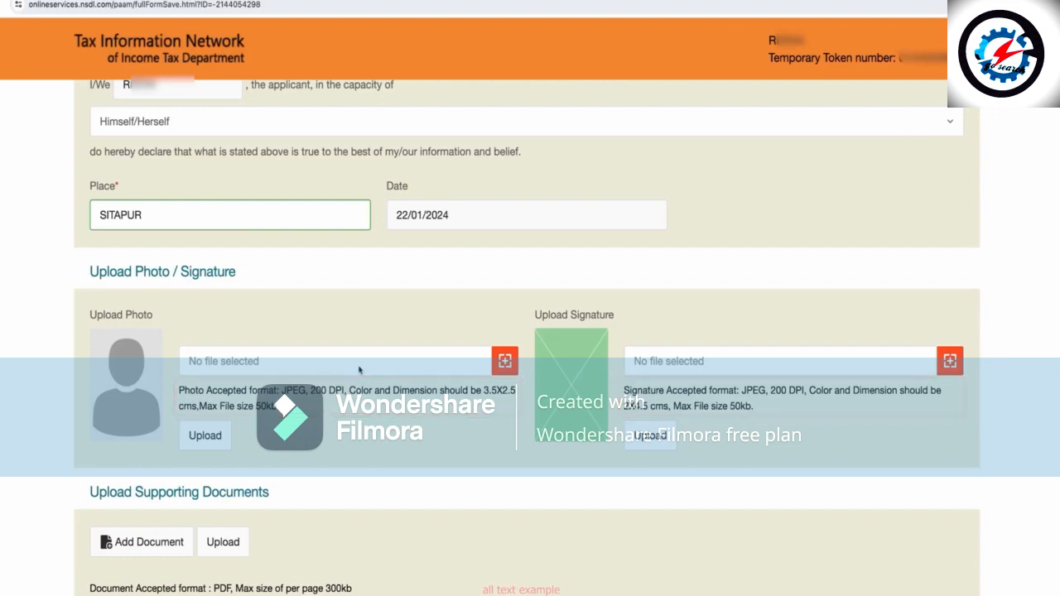
pyautogui.click(217, 431)
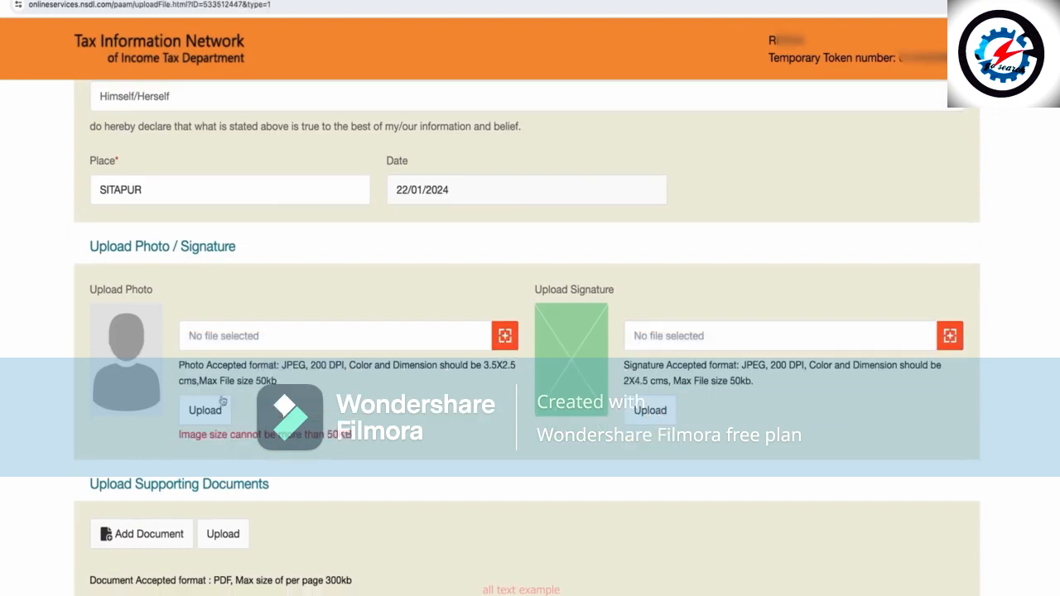
pyautogui.click(275, 336)
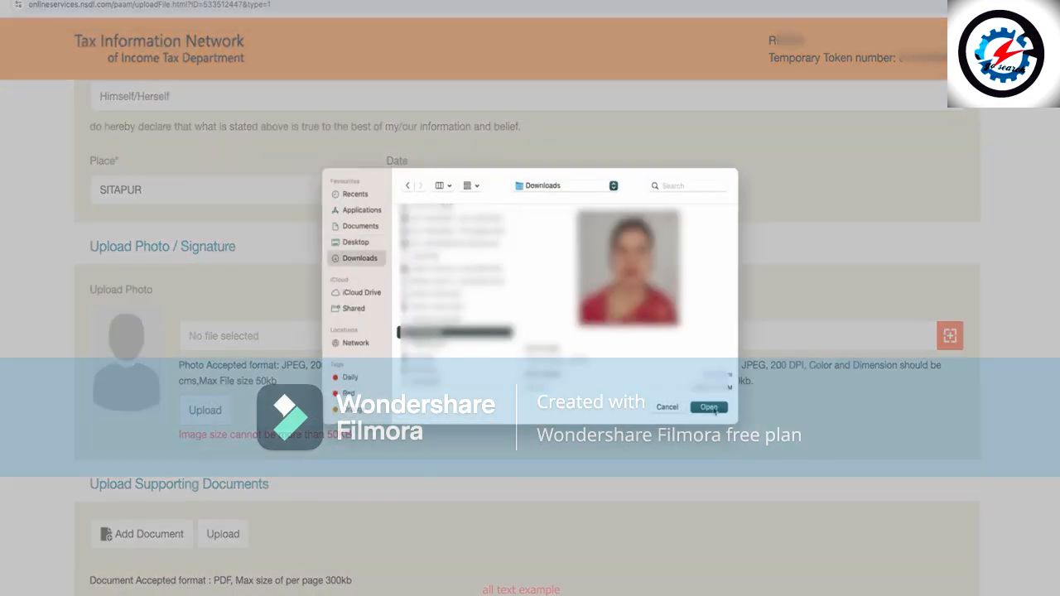
pyautogui.click(714, 405)
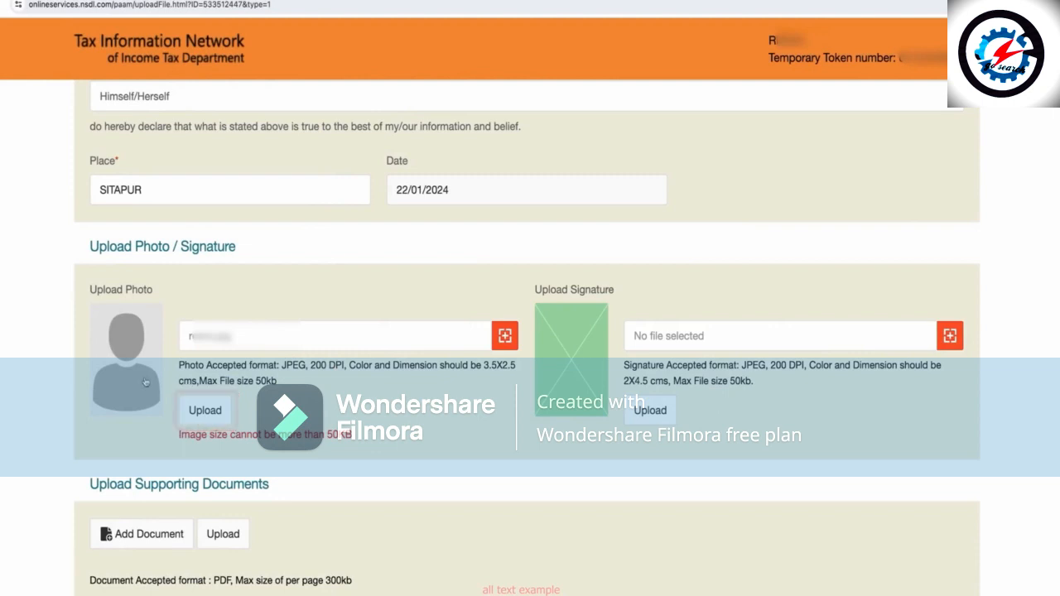
pyautogui.click(207, 411)
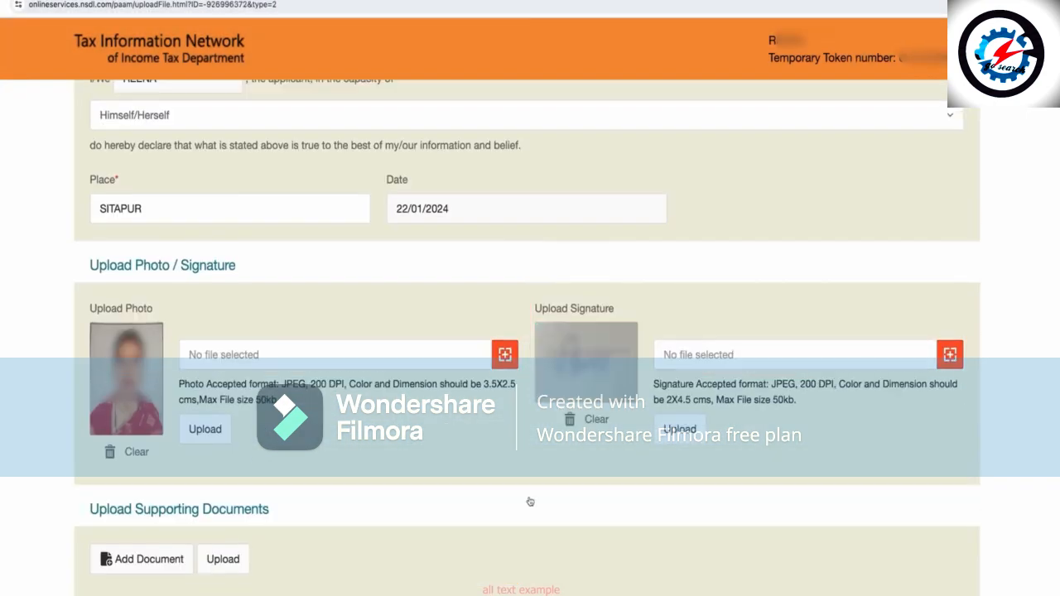
# - Upload the applicant's Aadhaar PDF as the supporting document and submit the application form
pyautogui.scroll(-4, 527, 499)
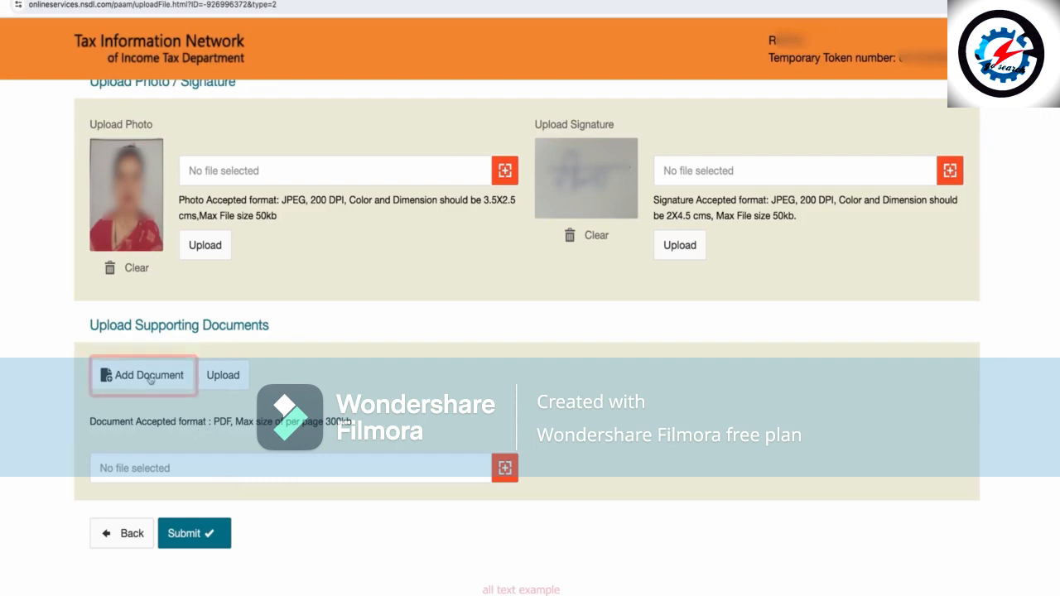
pyautogui.click(224, 475)
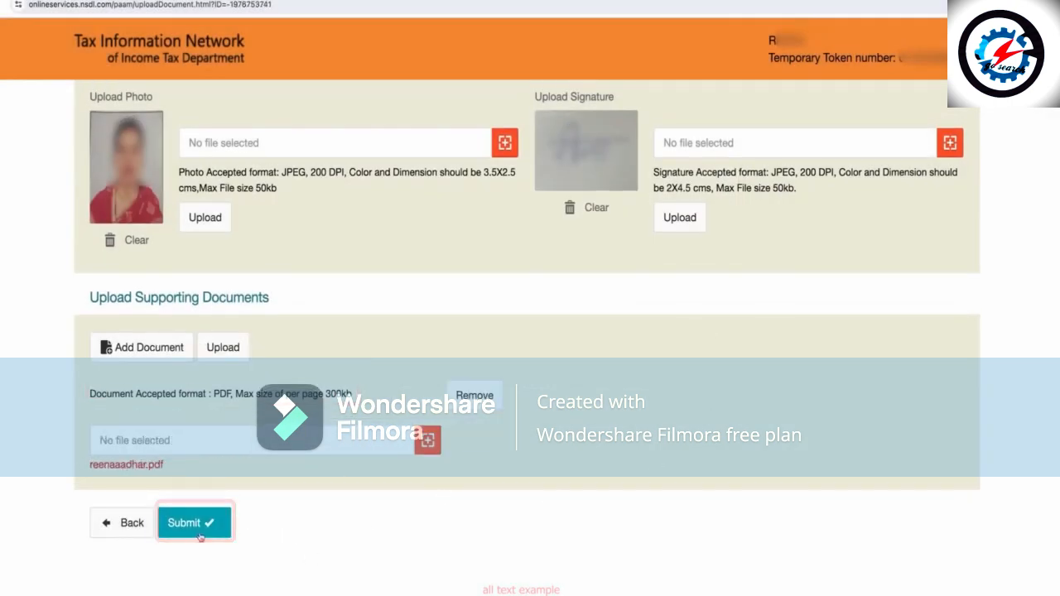
pyautogui.click(197, 525)
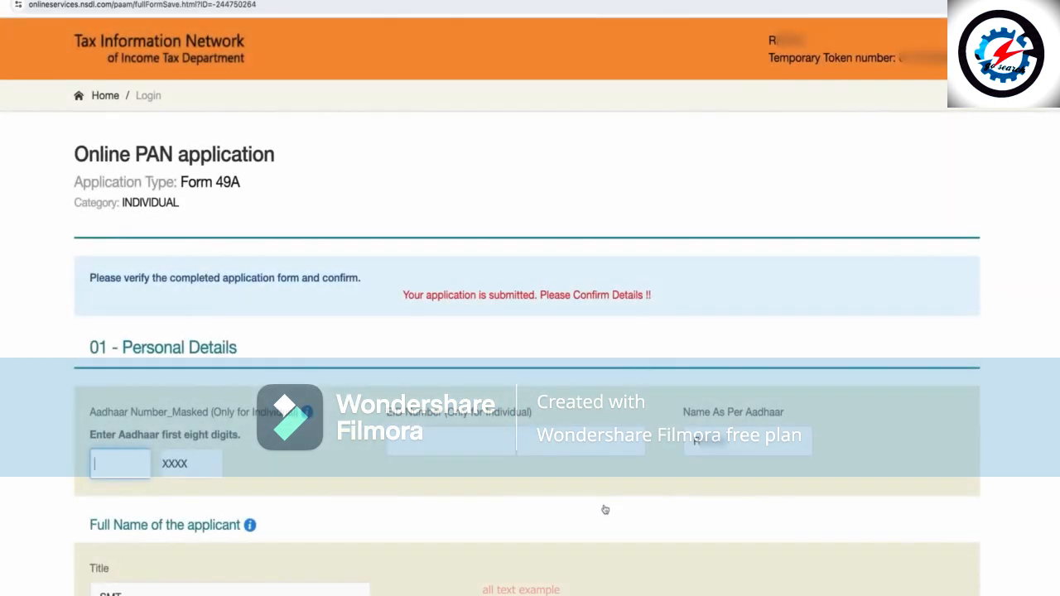
# - Enter the first eight digits of the applicant's Aadhaar number, review the completed form with its uploads, and proceed
pyautogui.scroll(-2, 409, 475)
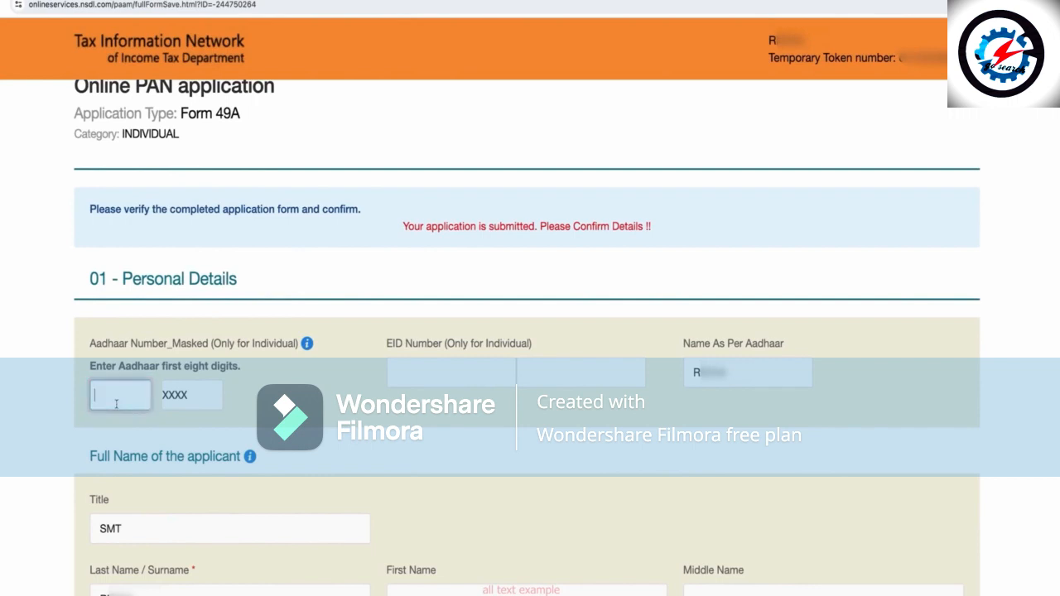
pyautogui.scroll(-5, 507, 539)
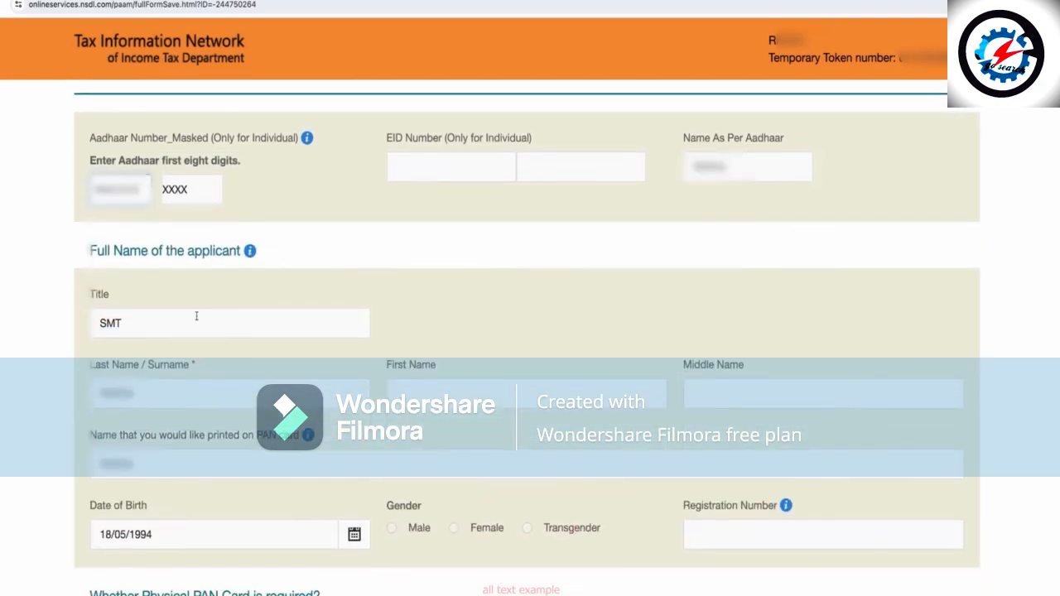
pyautogui.scroll(-14, 538, 451)
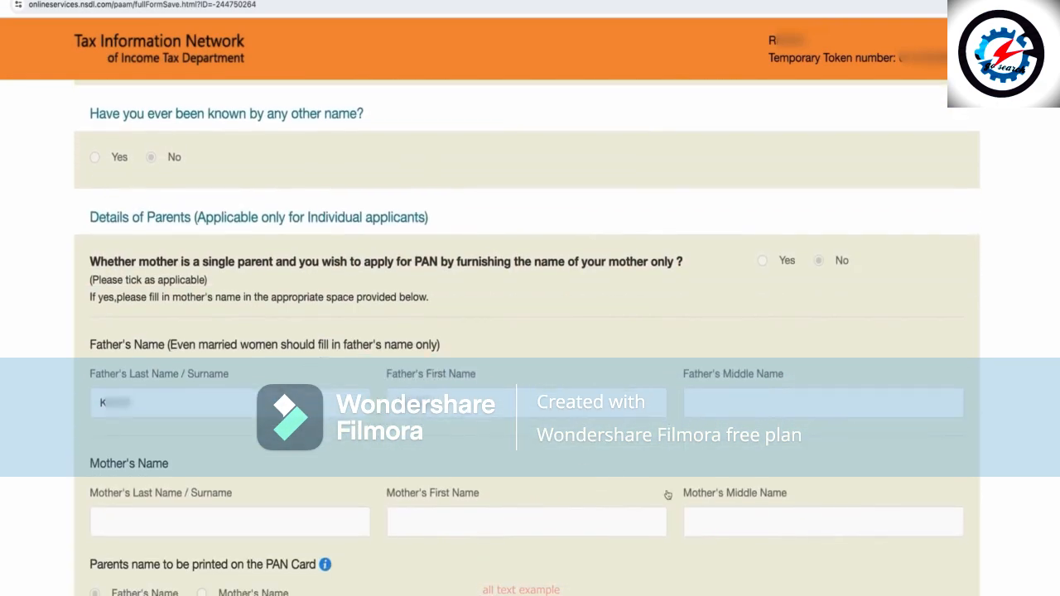
pyautogui.scroll(-7, 668, 494)
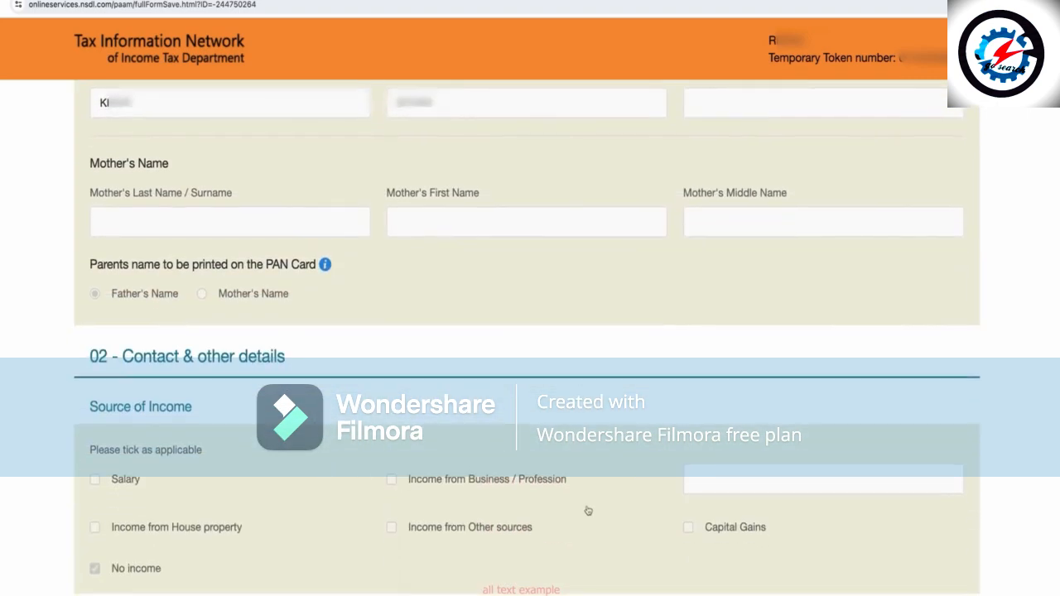
pyautogui.scroll(-20, 588, 510)
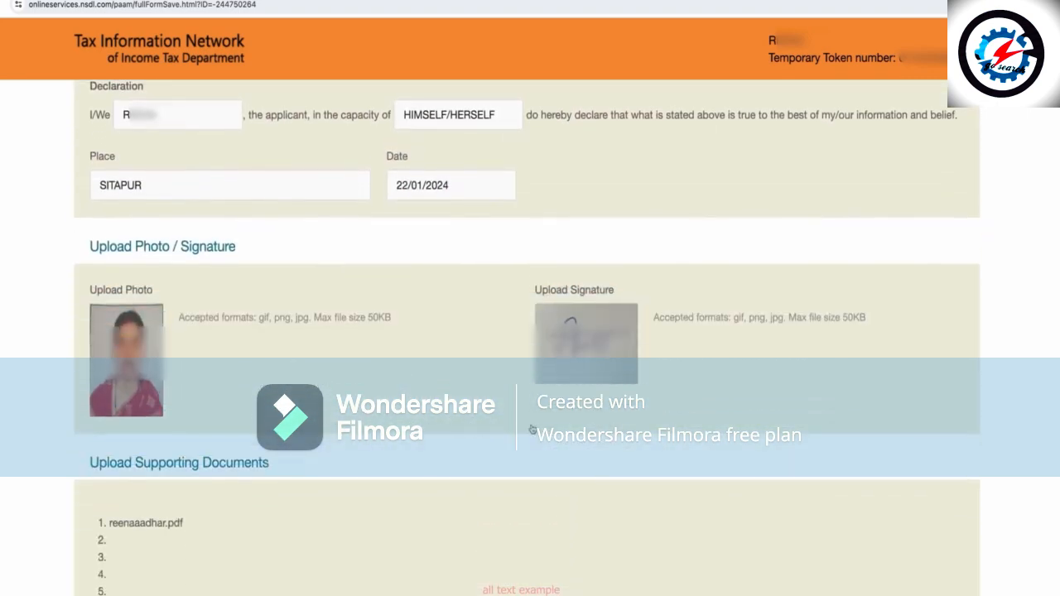
pyautogui.scroll(-4, 511, 470)
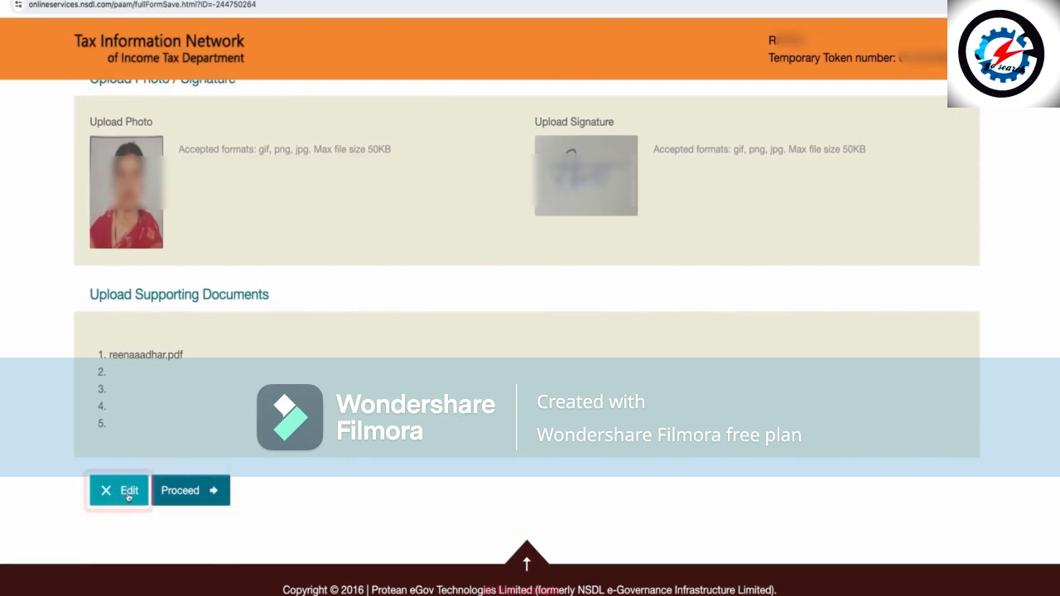
pyautogui.click(176, 496)
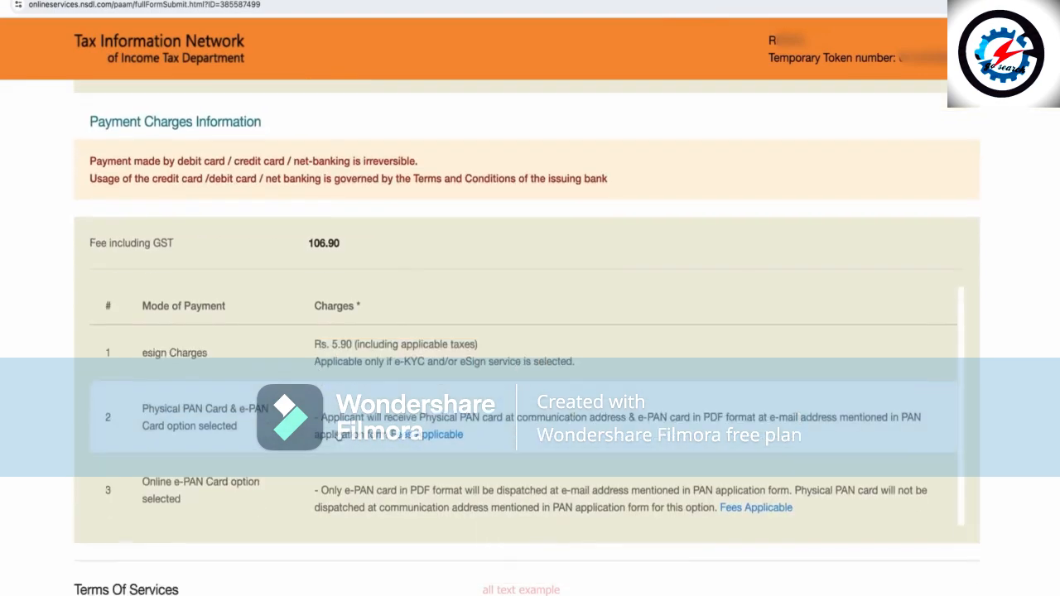
# - Review the payment charges, agree to the terms of service and proceed to payment
pyautogui.scroll(-2, 260, 348)
pyautogui.scroll(2, 267, 350)
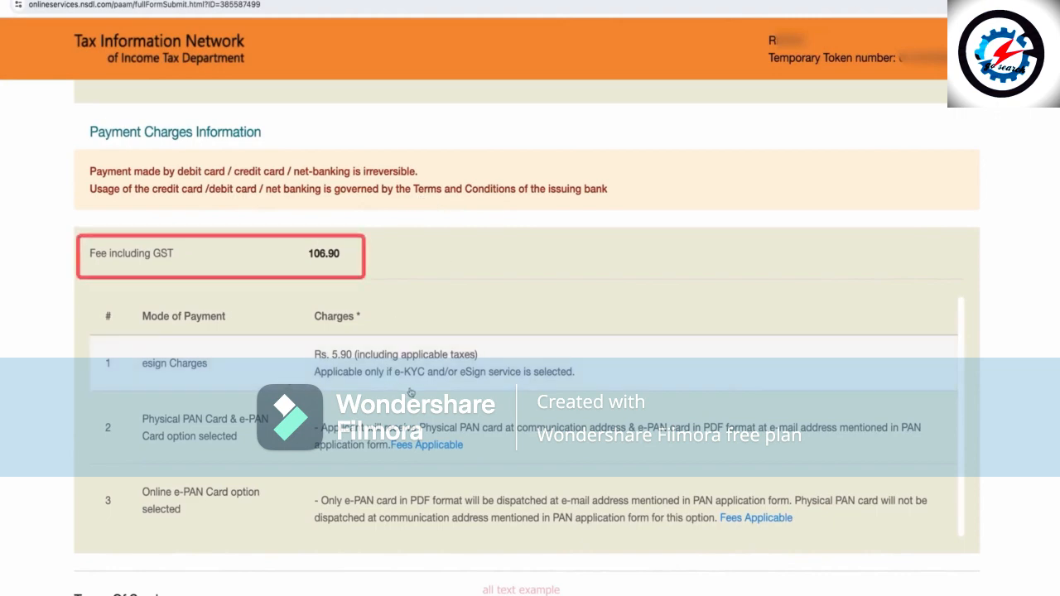
pyautogui.scroll(-2, 390, 390)
pyautogui.scroll(-10, 328, 441)
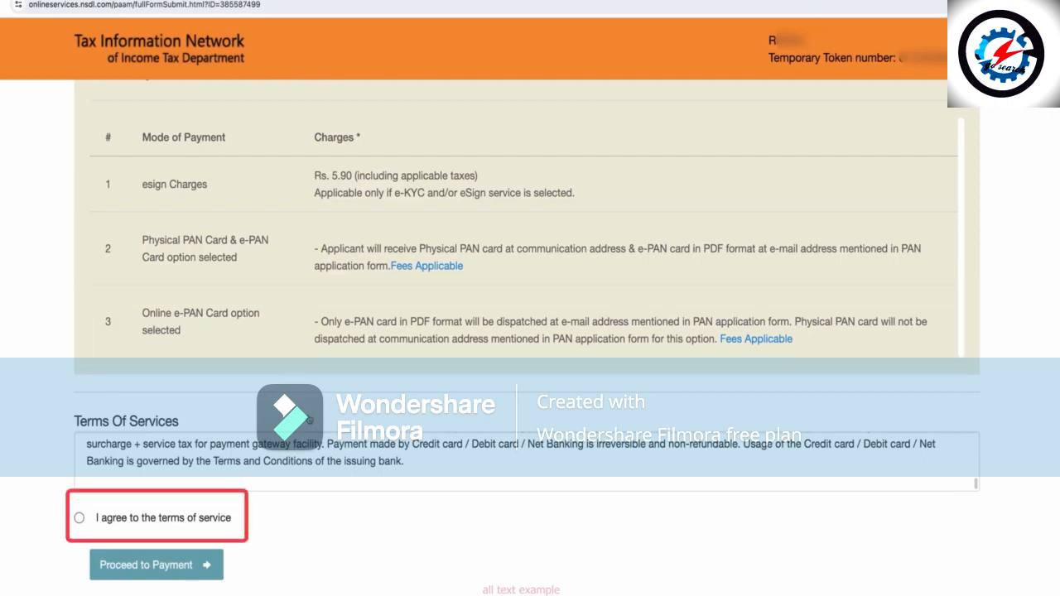
pyautogui.scroll(1, 310, 420)
pyautogui.click(78, 522)
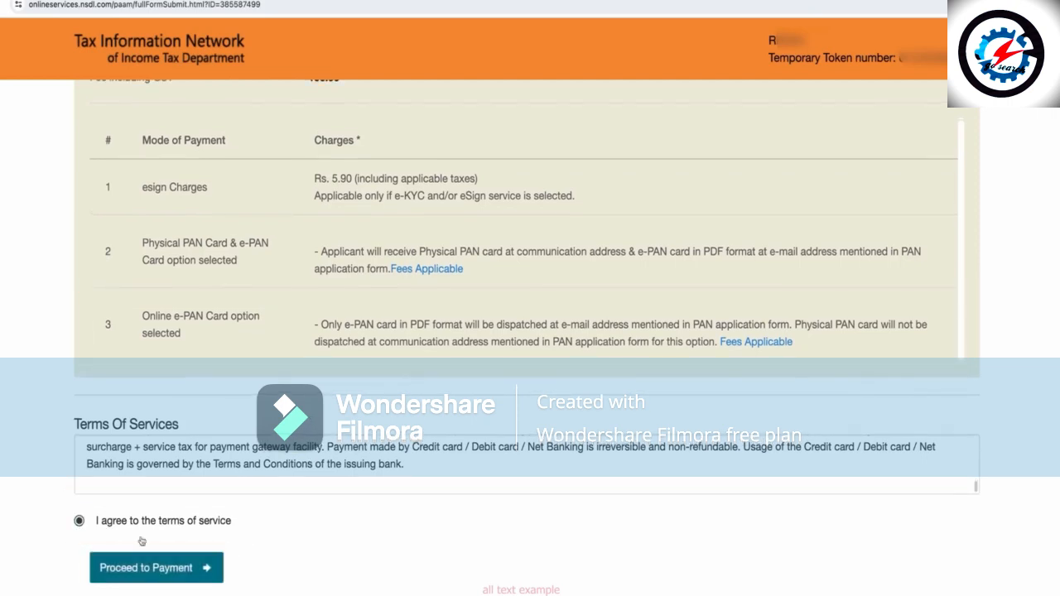
pyautogui.click(178, 570)
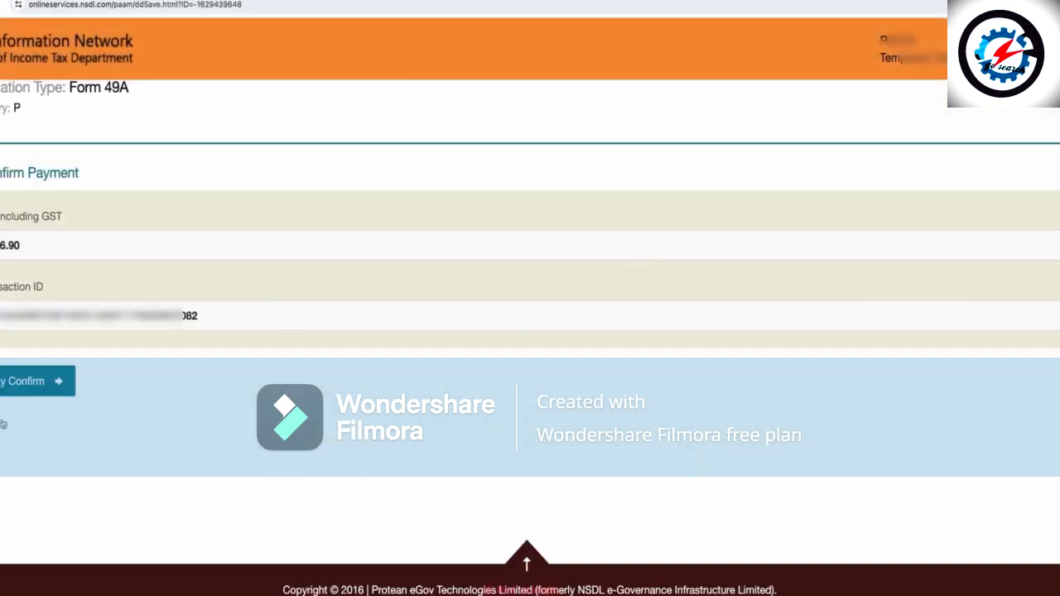
# - Confirm the payment of the application fee and continue from the payment receipt
pyautogui.click(17, 380)
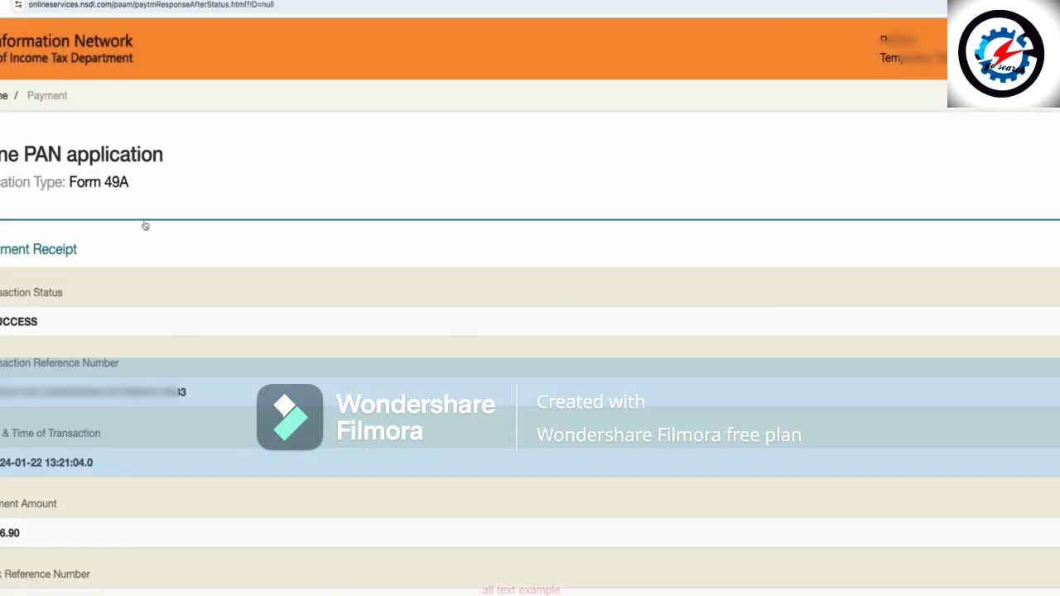
pyautogui.scroll(-2, 144, 227)
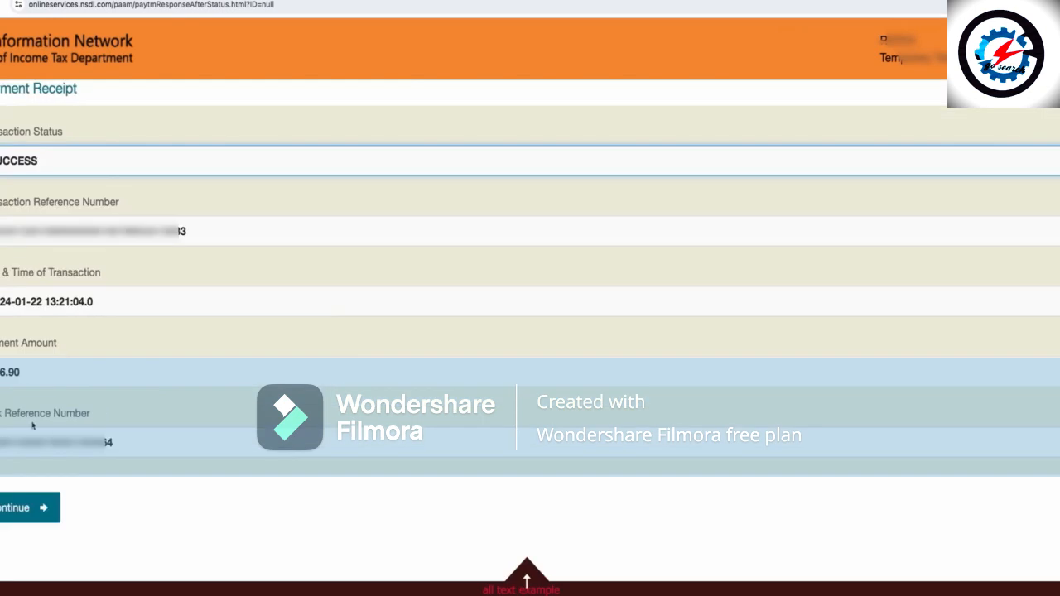
pyautogui.click(16, 515)
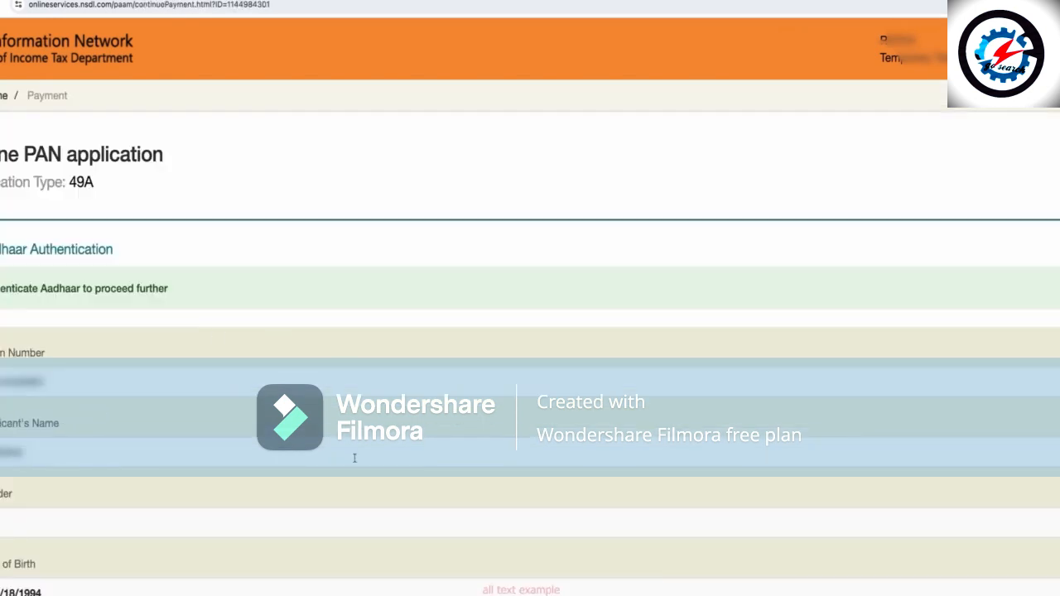
# - Authenticate the applicant's Aadhaar details using OTP authentication, entering and submitting the received OTP
pyautogui.scroll(-2, 289, 457)
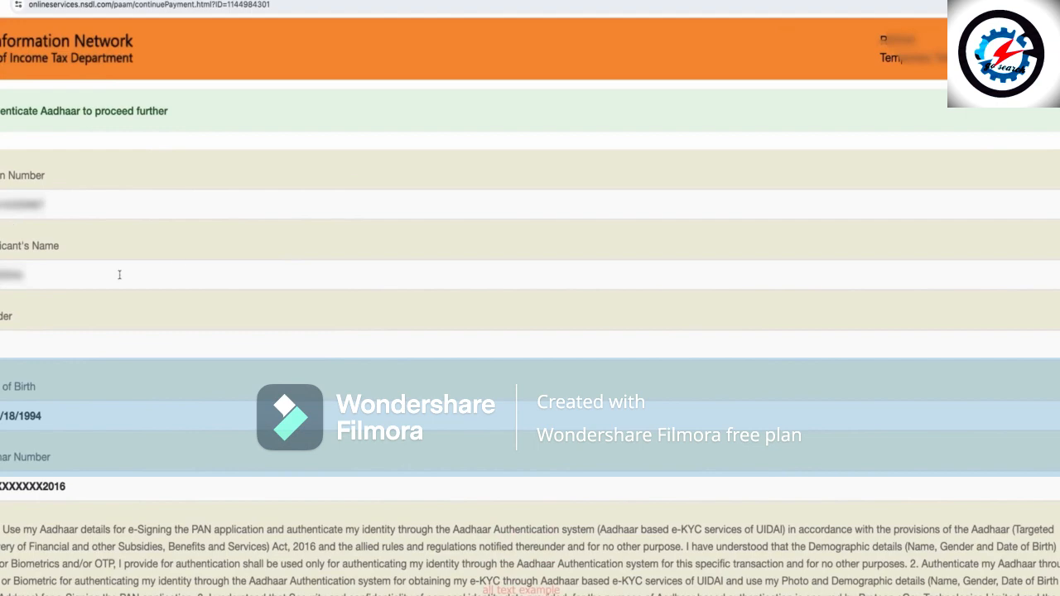
pyautogui.scroll(-2, 106, 461)
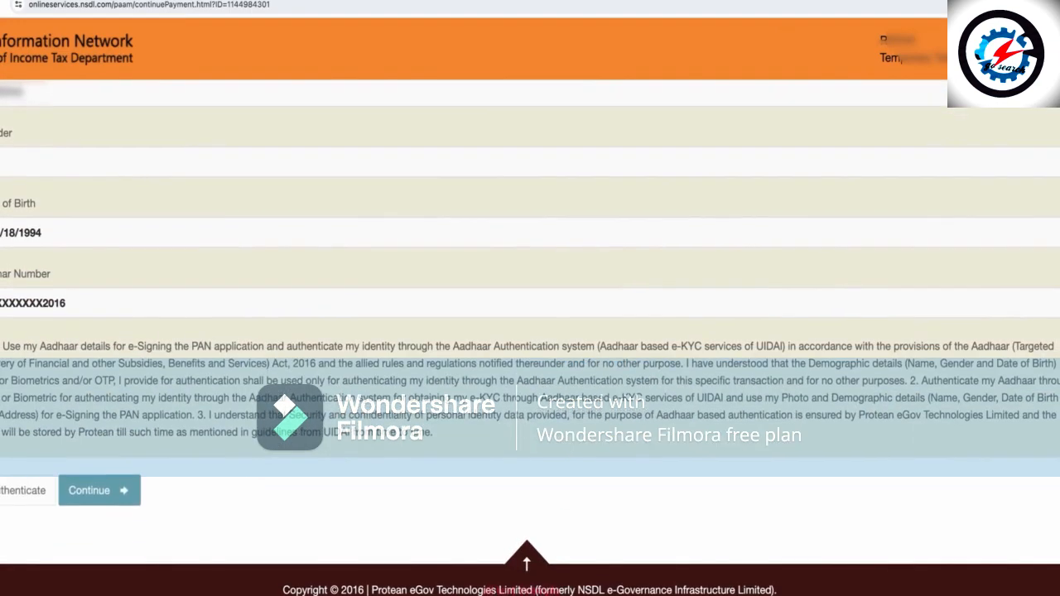
pyautogui.click(22, 492)
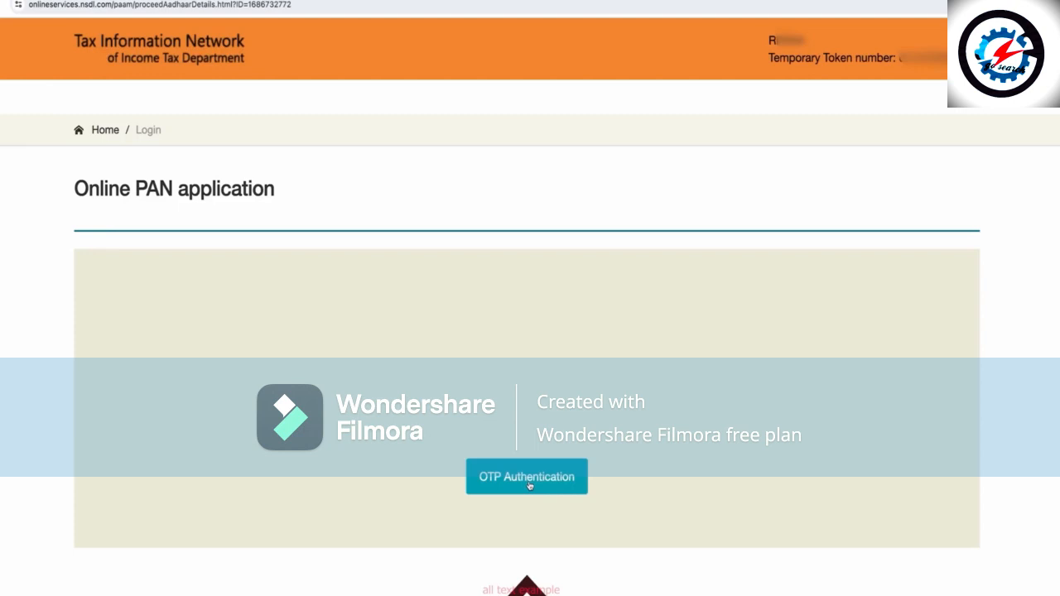
pyautogui.click(529, 484)
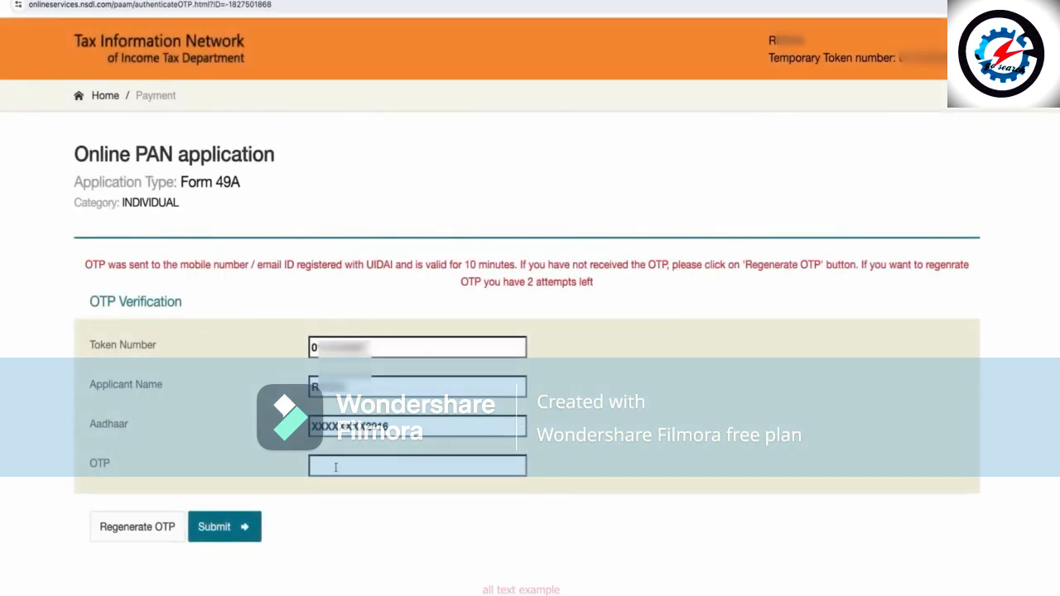
pyautogui.click(335, 467)
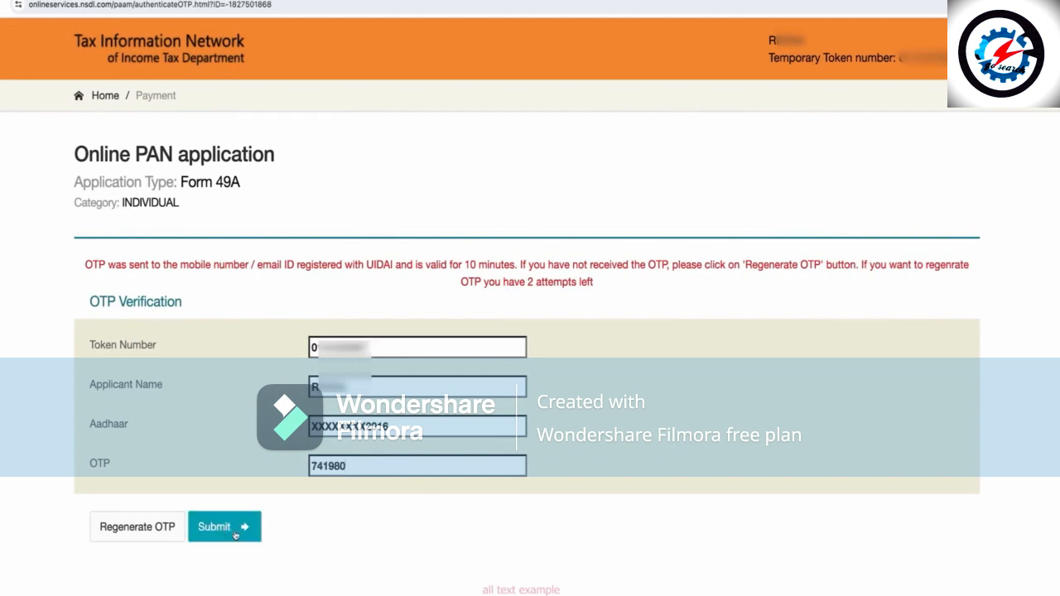
pyautogui.click(235, 536)
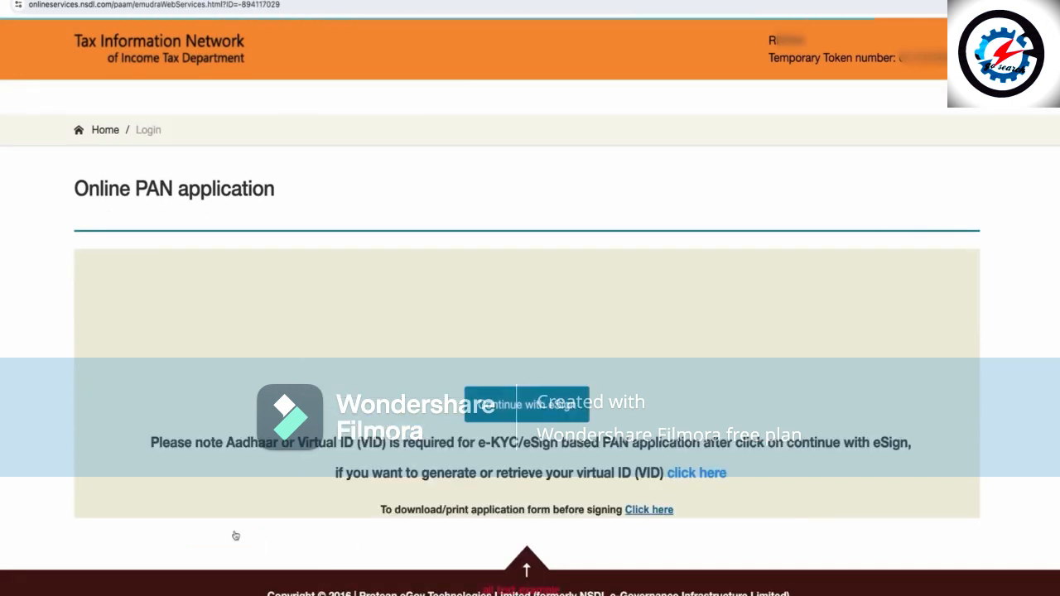
# - Continue with eSign, authorize Protean to use the applicant's Aadhaar number, and verify the signature with the received OTP
pyautogui.scroll(-1, 545, 435)
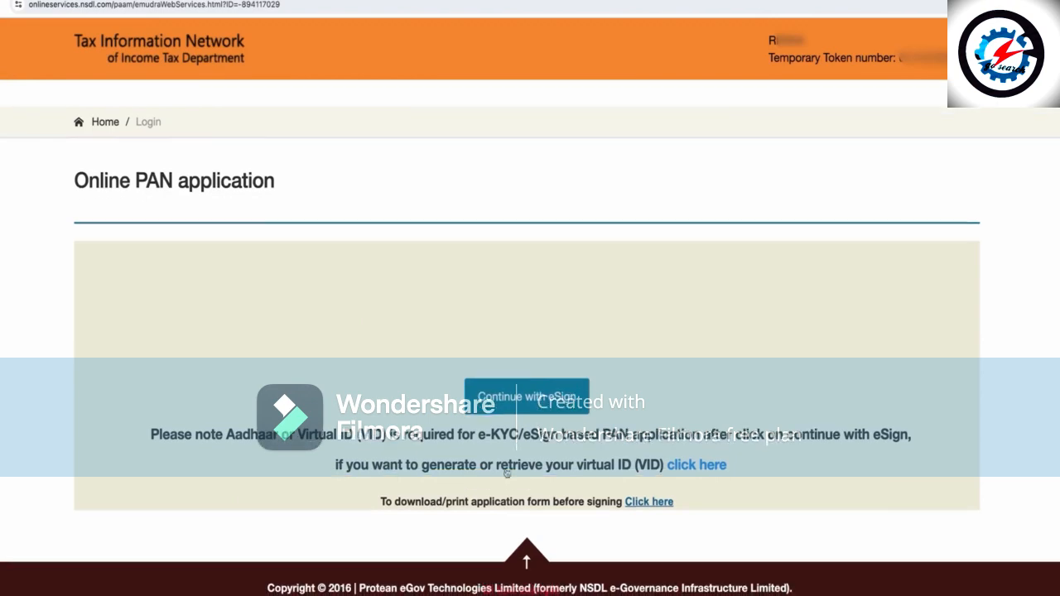
pyautogui.click(533, 403)
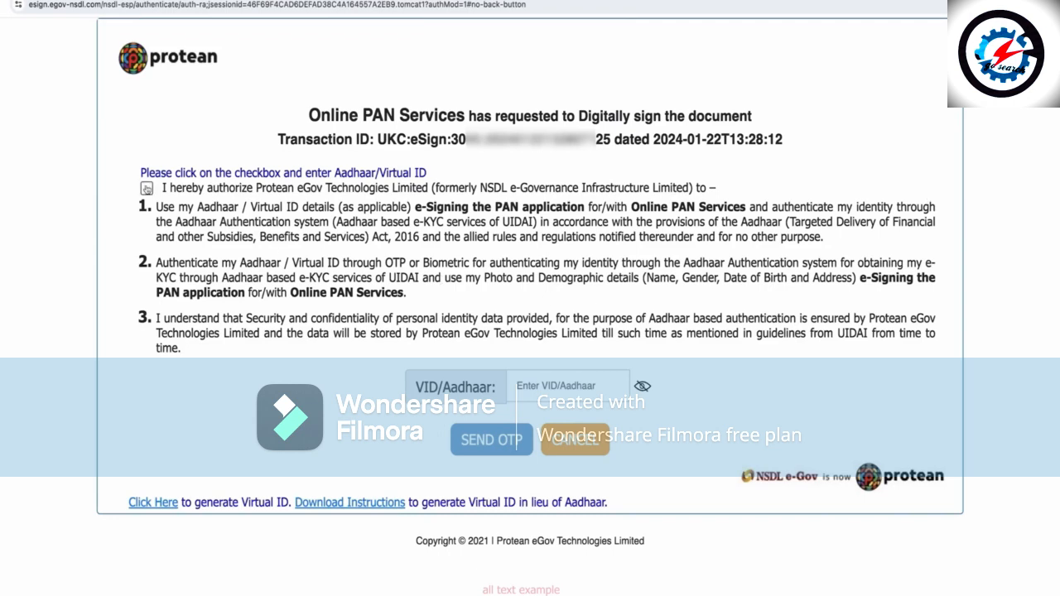
pyautogui.click(147, 189)
pyautogui.click(567, 386)
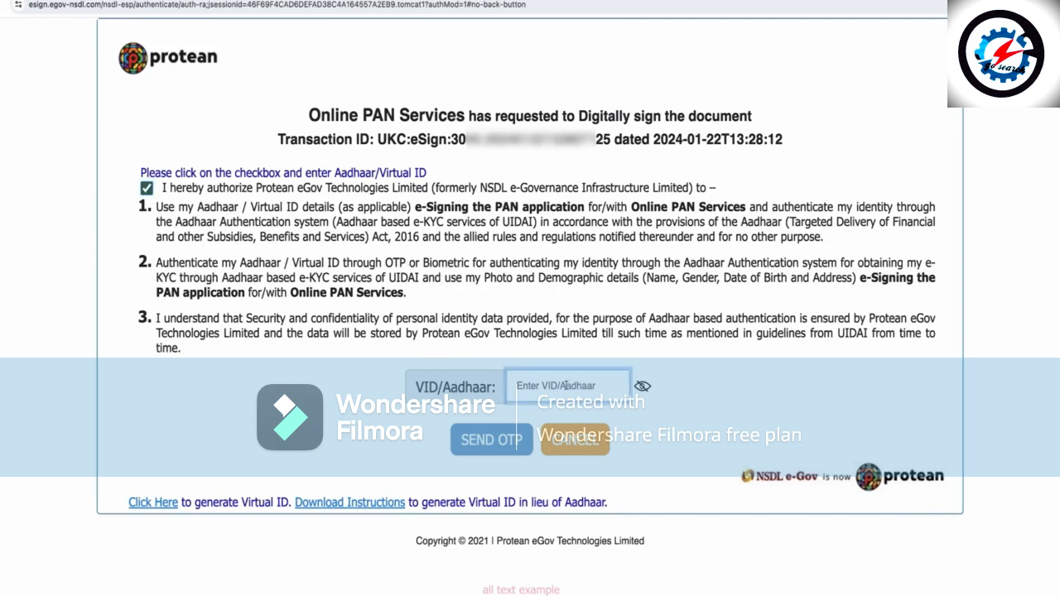
pyautogui.hotkey('ctrl', 'v')
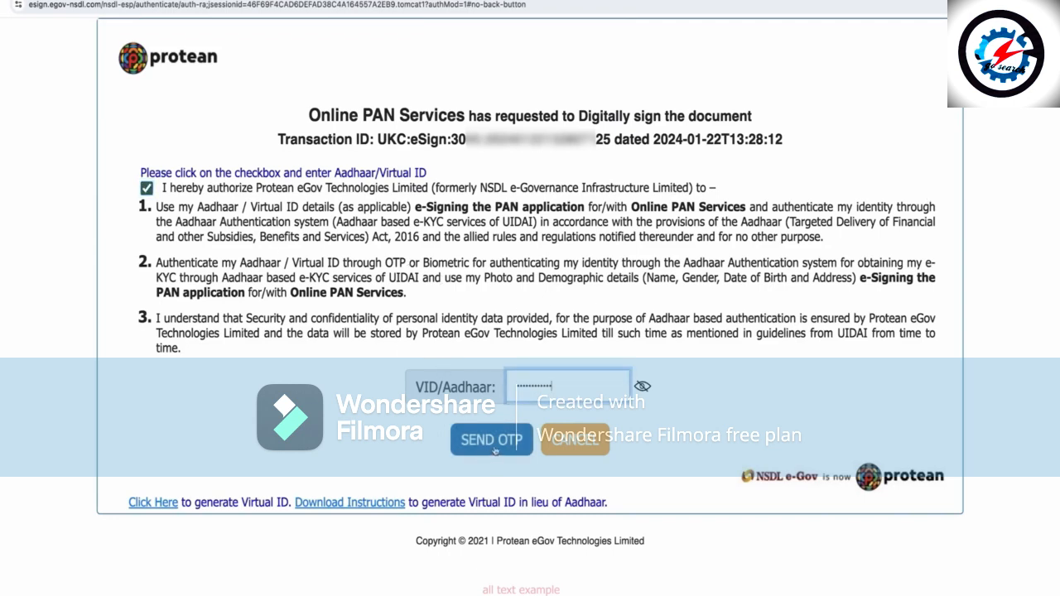
pyautogui.click(497, 447)
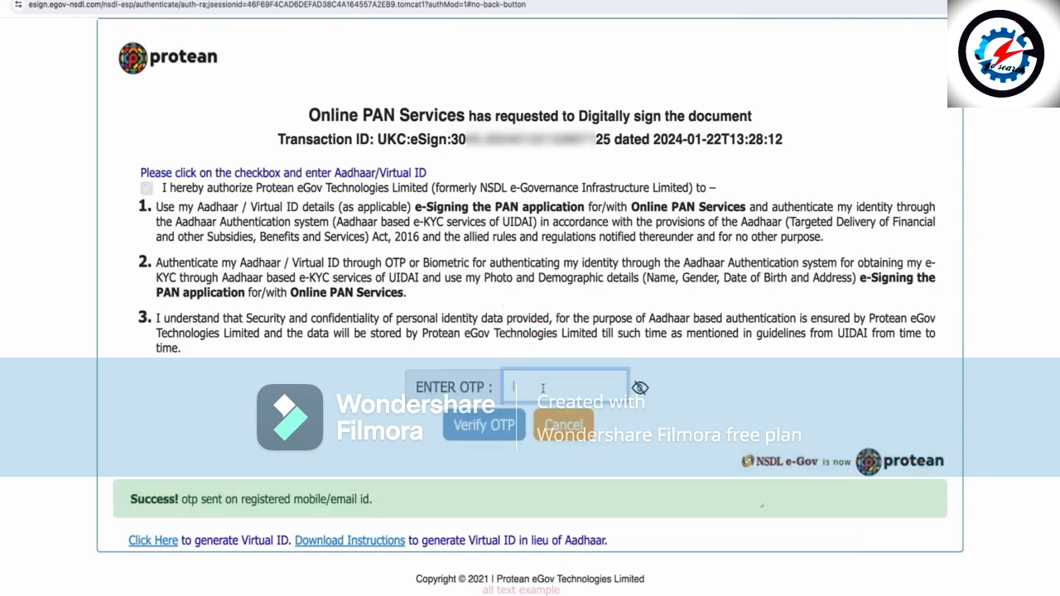
pyautogui.hotkey('ctrl', 'v')
pyautogui.click(496, 431)
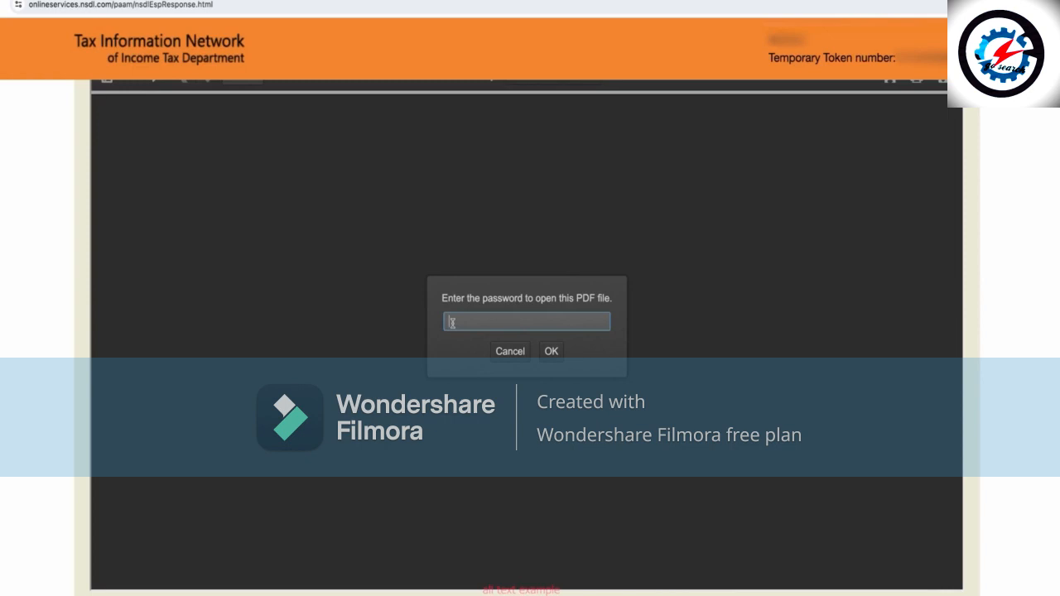
# - Unlock the signed application PDF with its password and look through the Form 49A acknowledgement
pyautogui.write('••••••••')
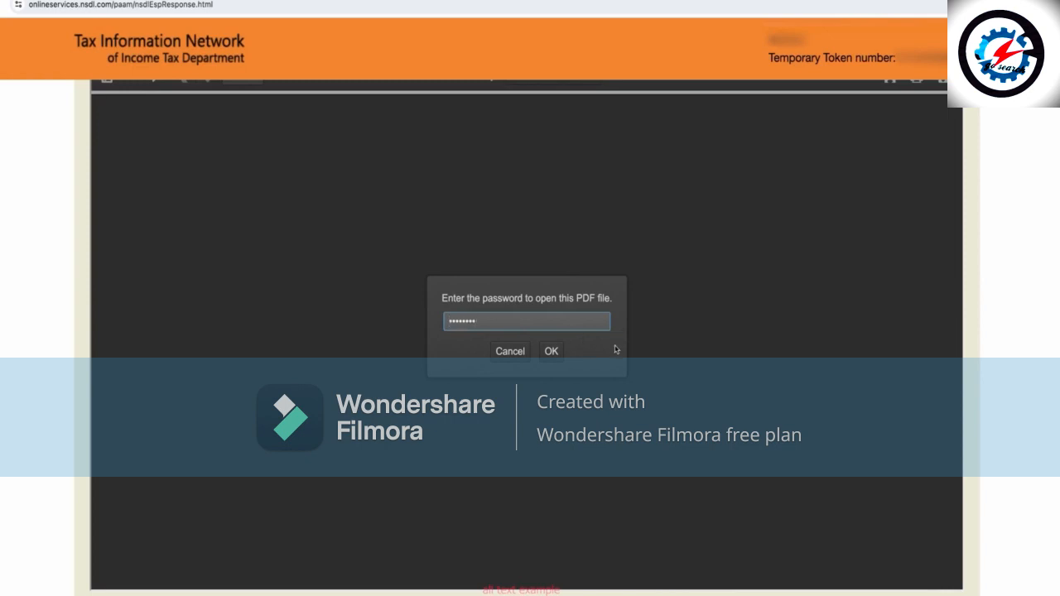
pyautogui.click(553, 351)
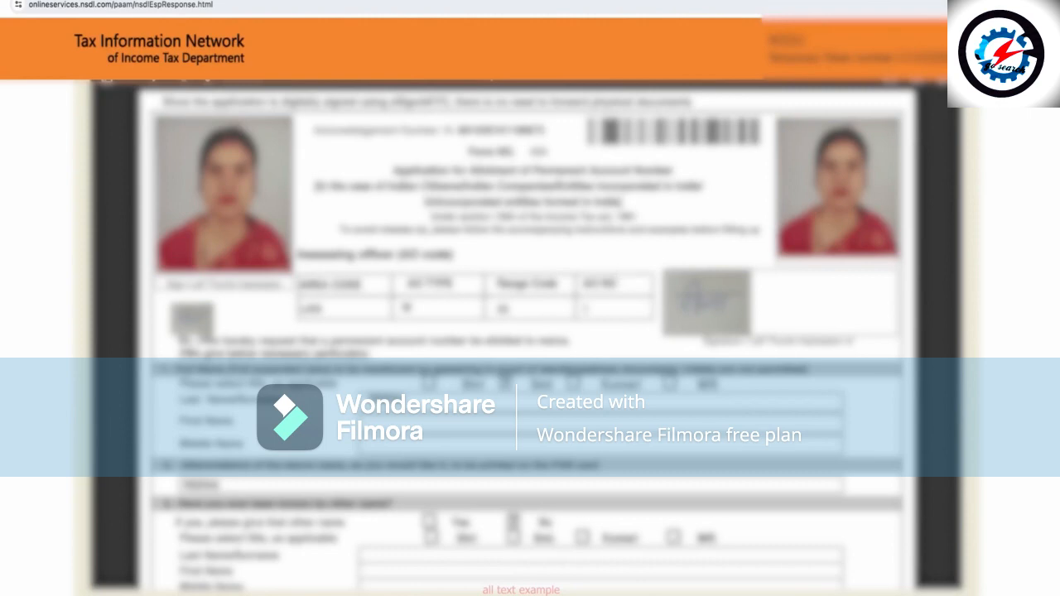
pyautogui.scroll(-4, 364, 173)
pyautogui.scroll(-10, 525, 331)
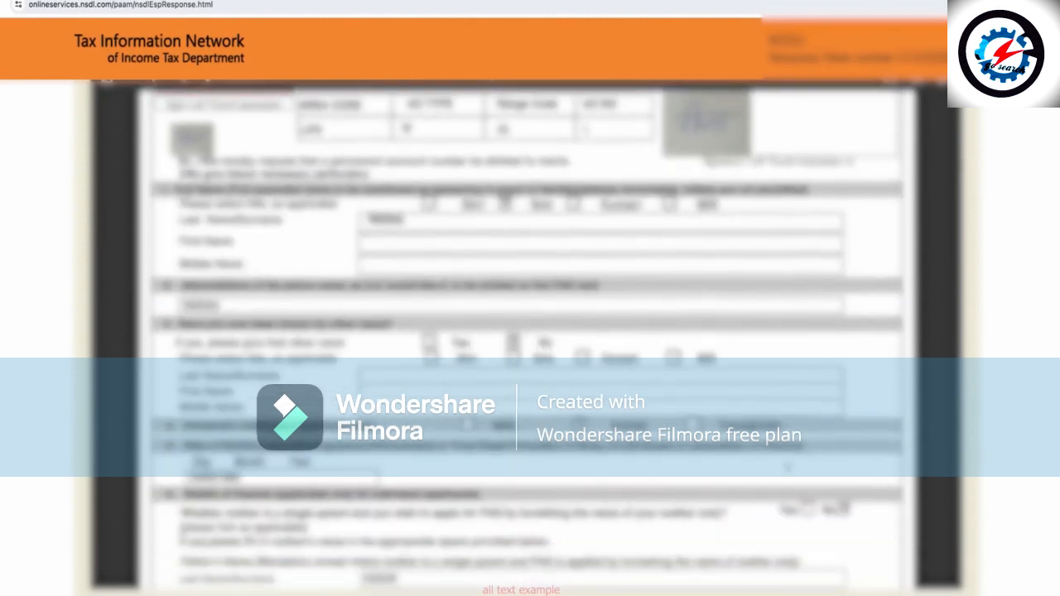
pyautogui.scroll(12, 526, 331)
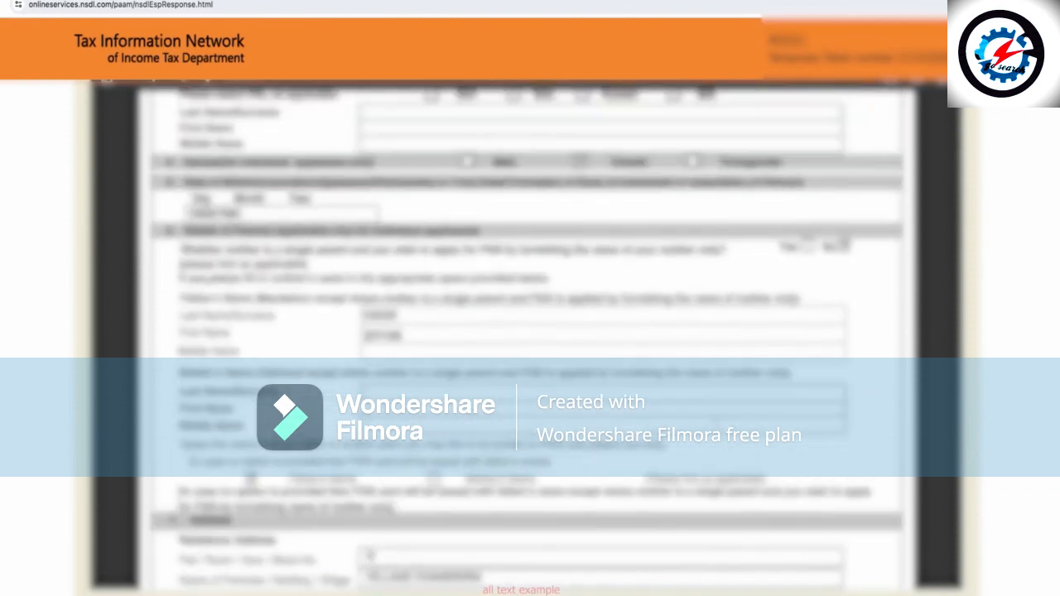
pyautogui.scroll(1, 526, 331)
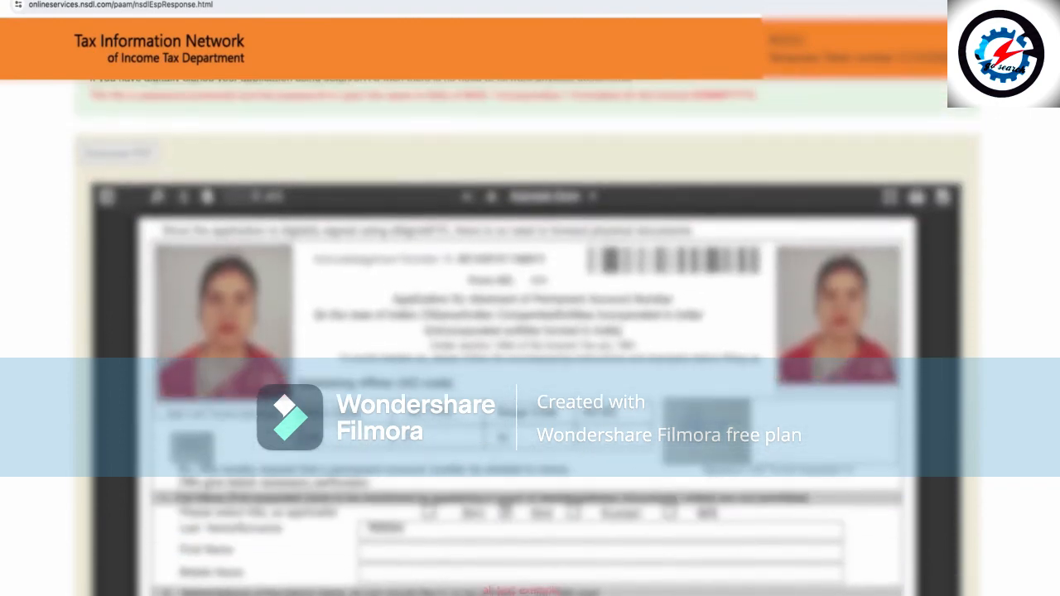
pyautogui.scroll(2, 526, 331)
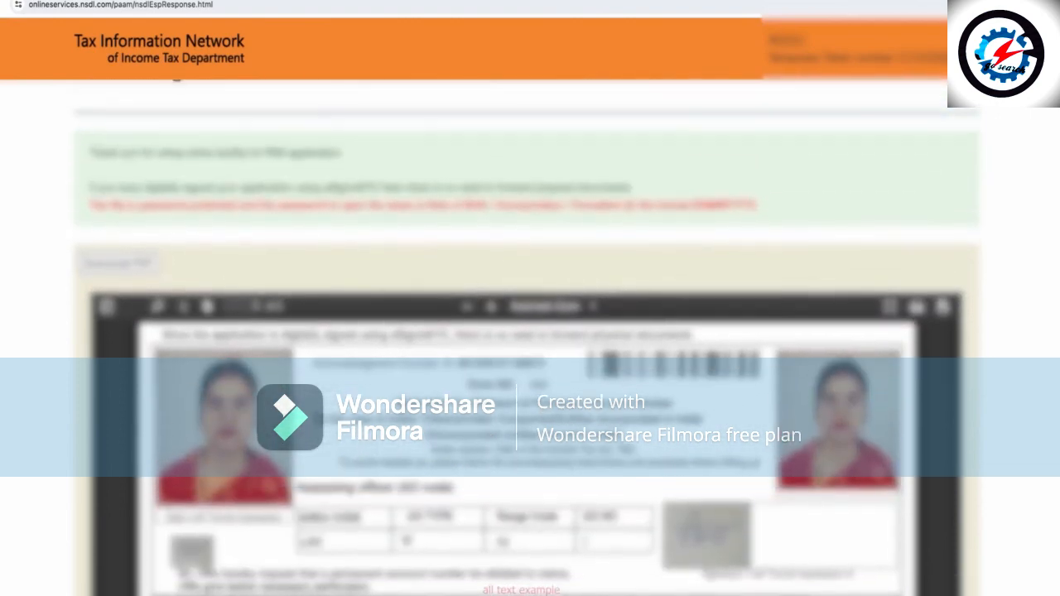
pyautogui.scroll(-3, 526, 447)
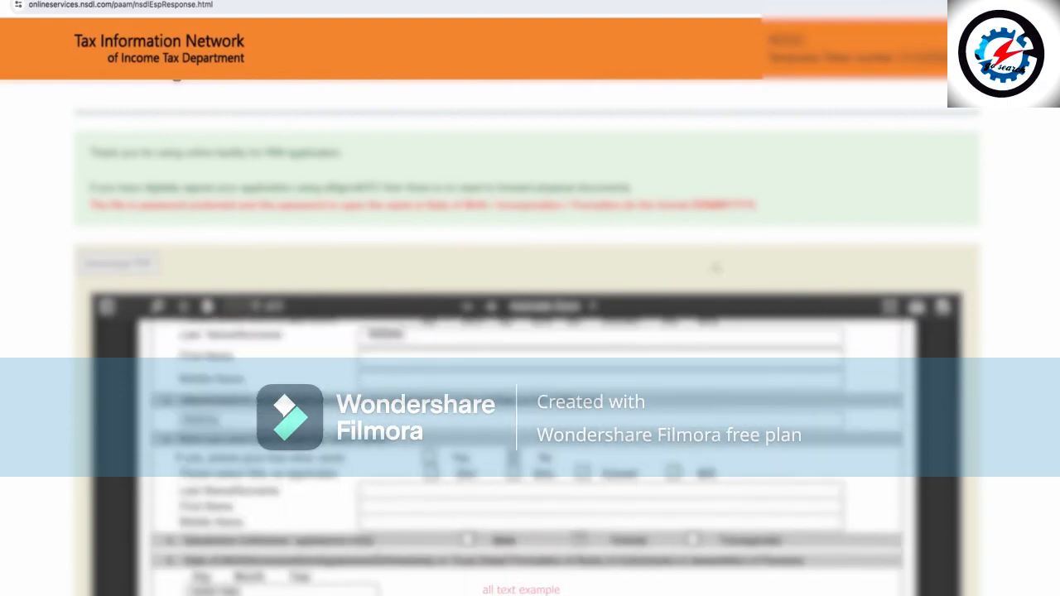